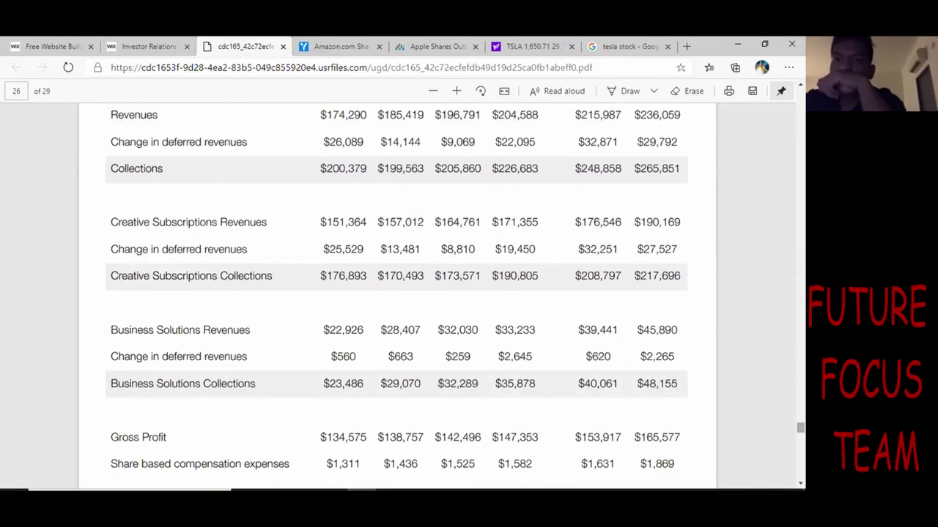
- Go back from the financial tables to the opening pages and examine the Q2 2020 growth charts, shareholder letter and earnings highlights
scroll(779, 190, "up", 20)
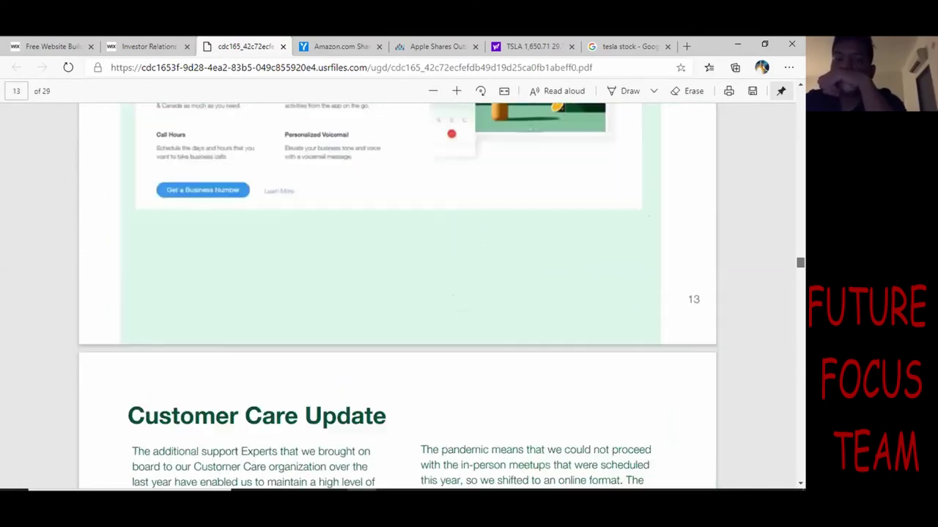
scroll(778, 190, "up", 20)
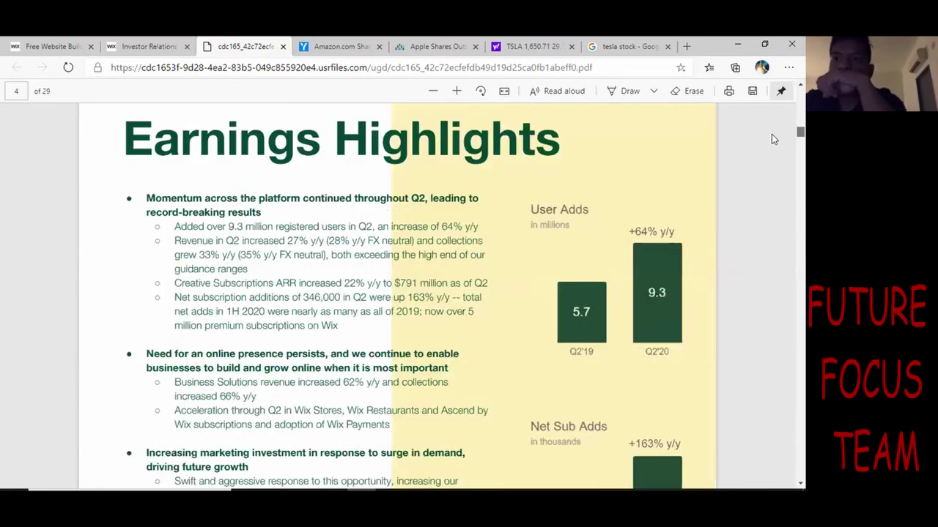
scroll(755, 175, "up", 2)
scroll(754, 175, "up", 10)
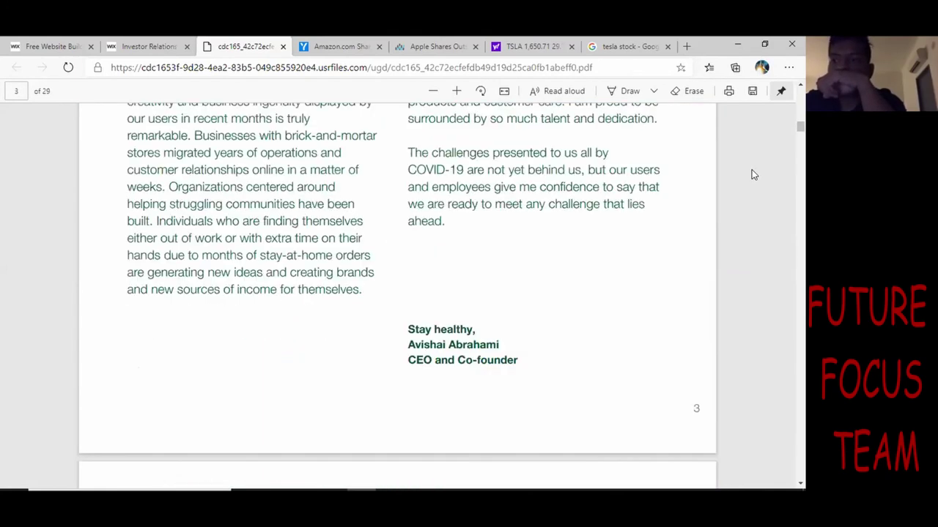
scroll(675, 234, "up", 5)
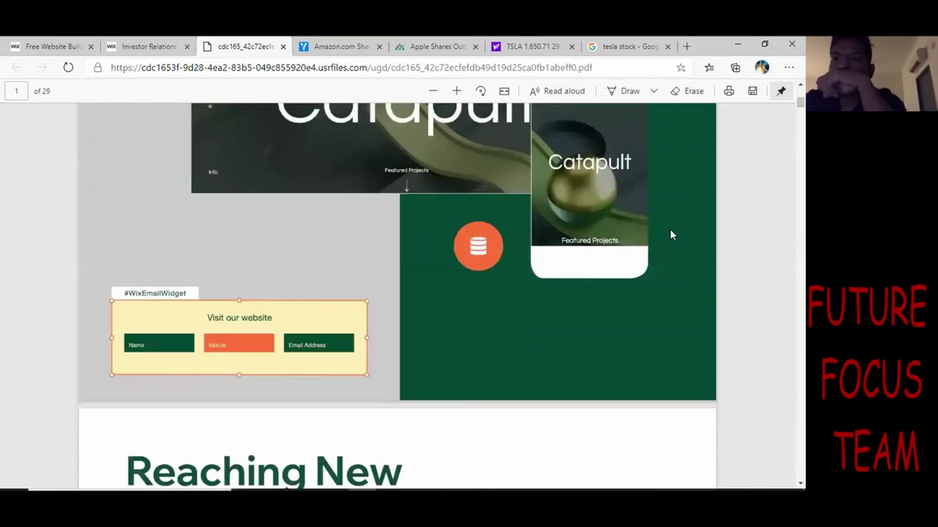
scroll(674, 234, "down", 5)
scroll(674, 235, "up", 5)
scroll(675, 240, "down", 8)
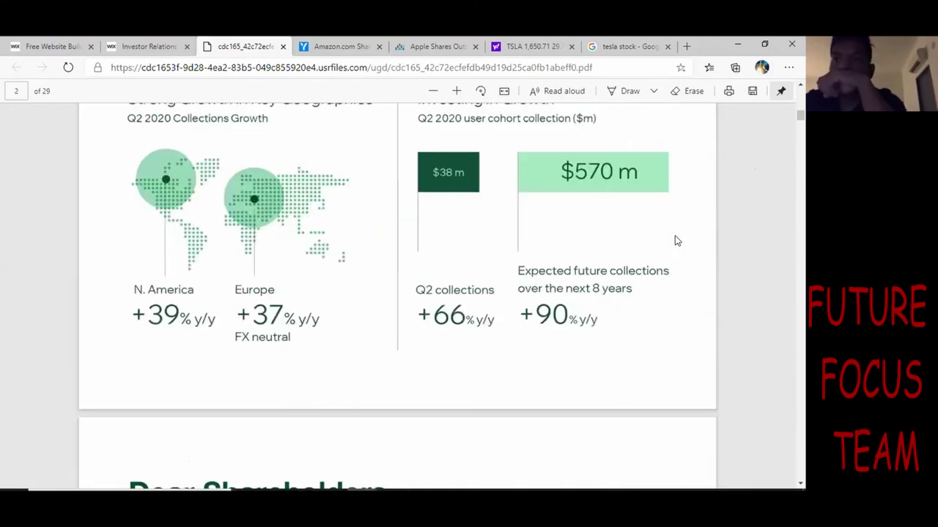
scroll(675, 240, "up", 3)
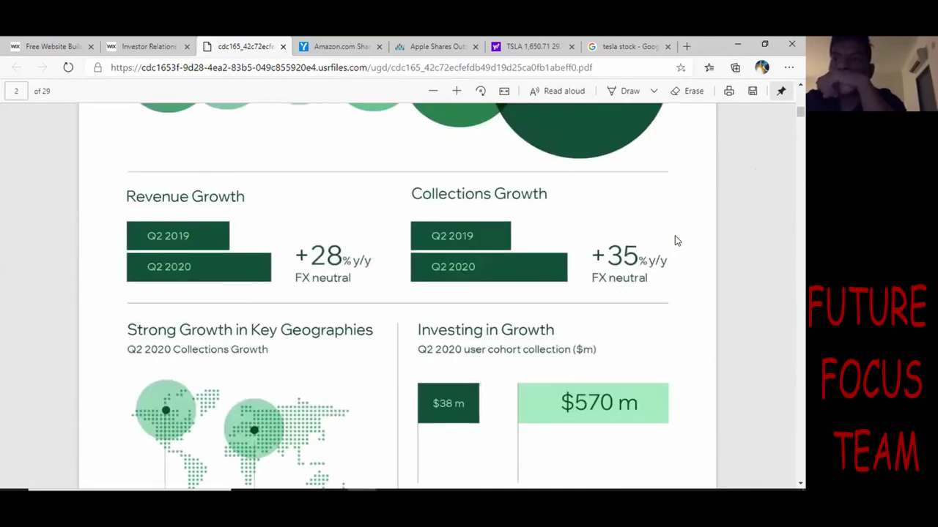
scroll(676, 240, "down", 10)
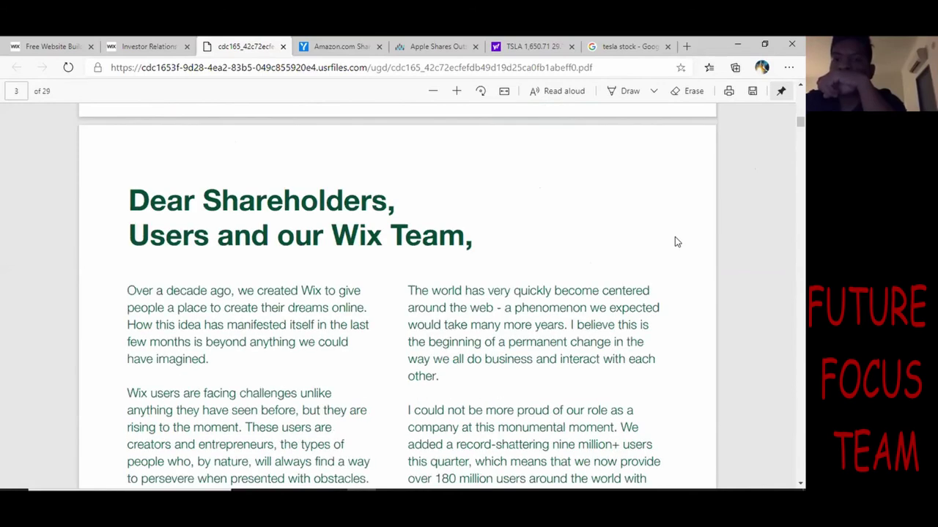
scroll(675, 242, "down", 10)
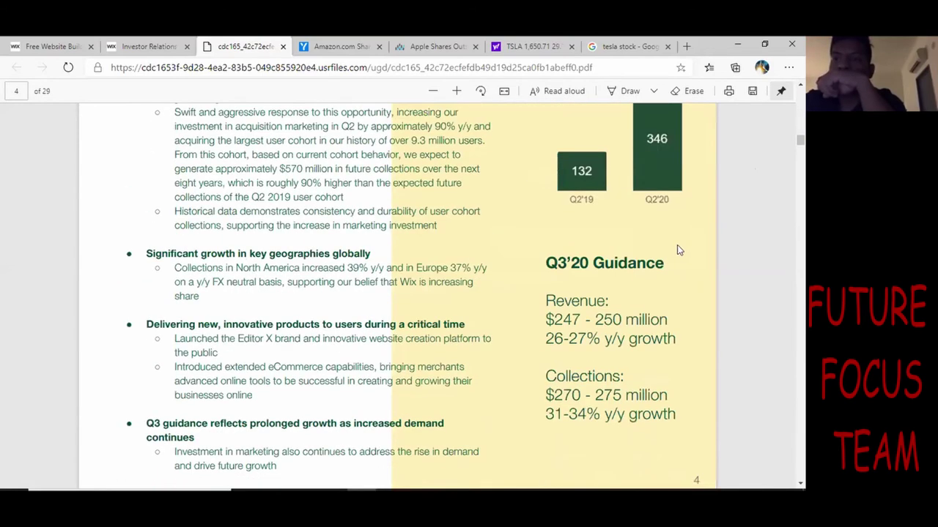
scroll(729, 211, "up", 2)
- Skim the Wix Second Quarter 2020 shareholder update from its cover through the business updates and financial review to the financial tables
left_click_drag(800, 136, 782, 61)
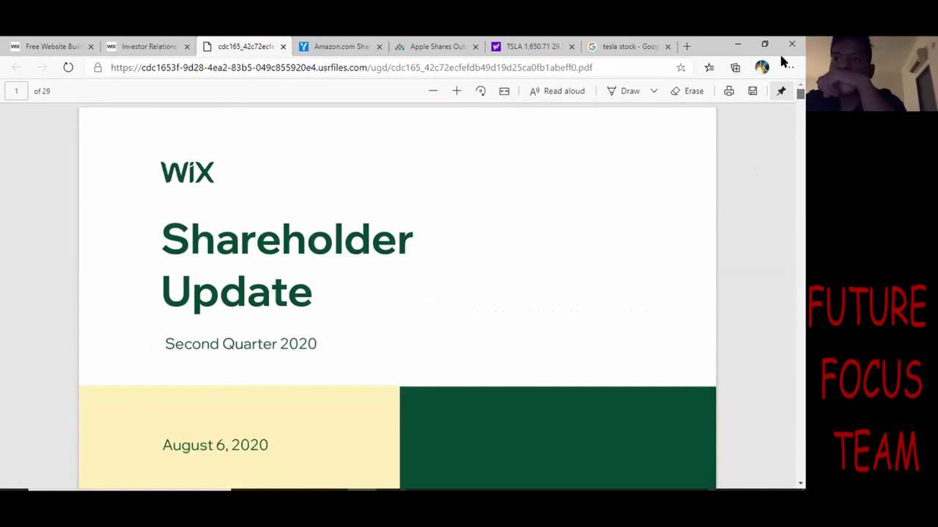
scroll(574, 254, "down", 8)
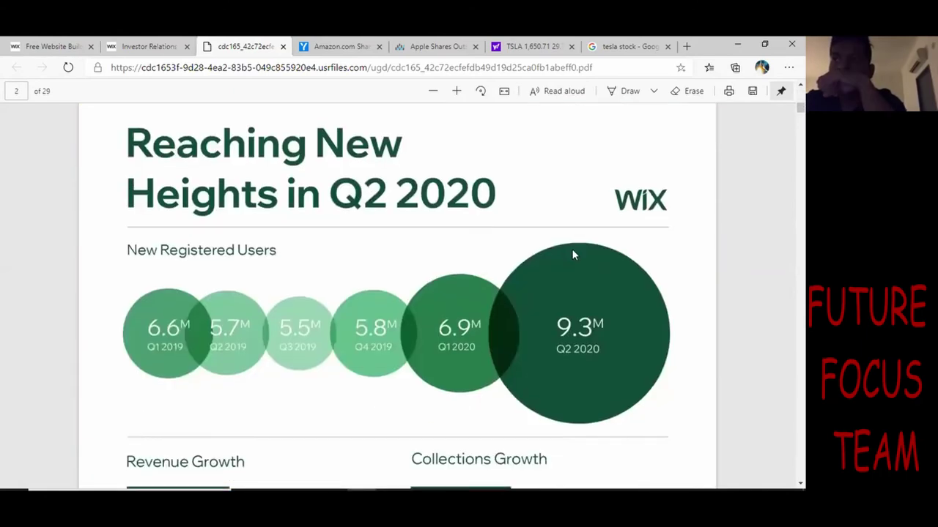
scroll(573, 253, "down", 5)
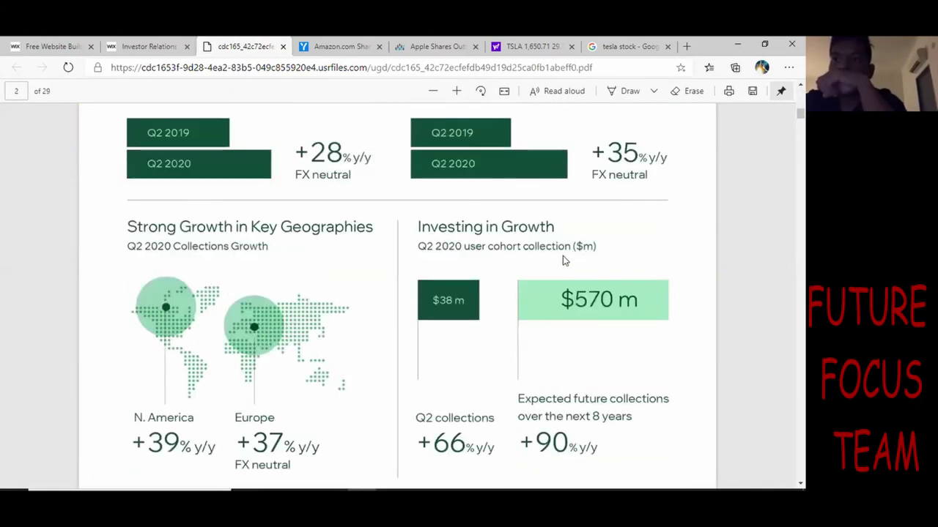
scroll(561, 263, "down", 15)
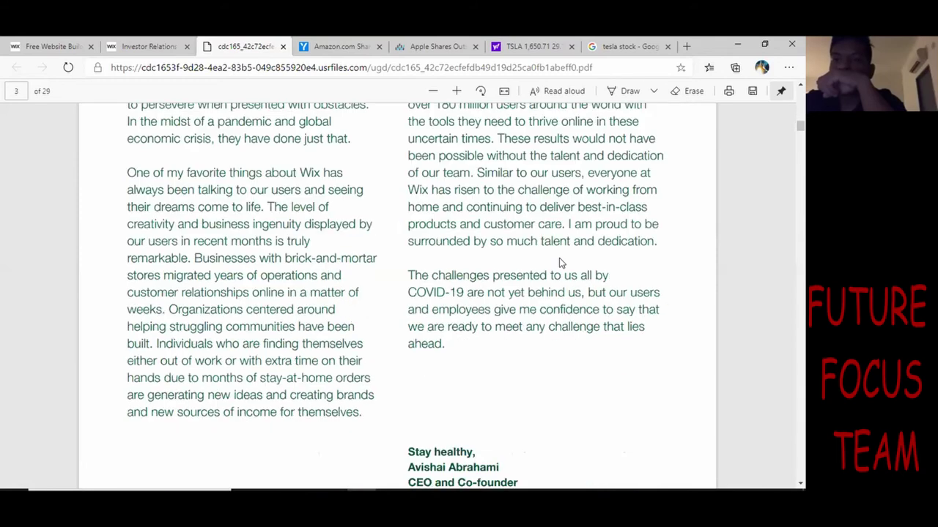
scroll(676, 236, "down", 8)
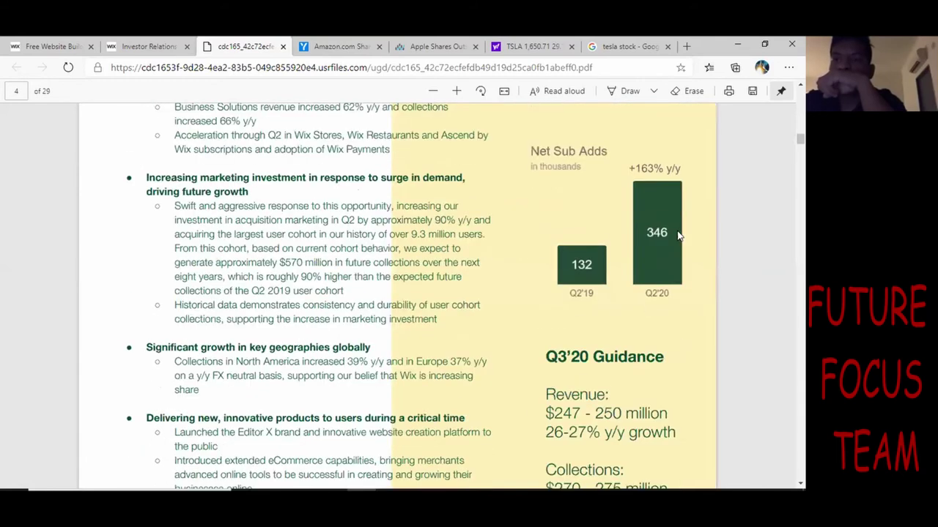
scroll(676, 235, "down", 15)
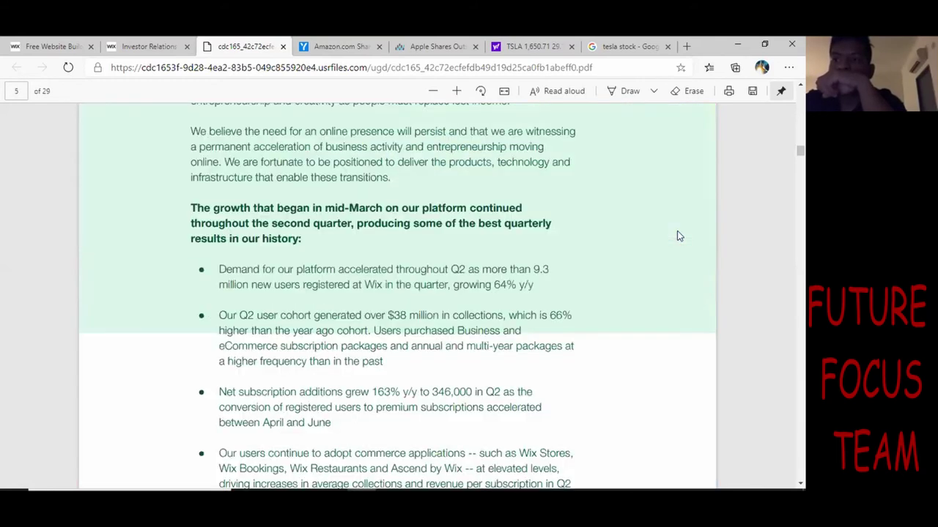
scroll(677, 236, "down", 15)
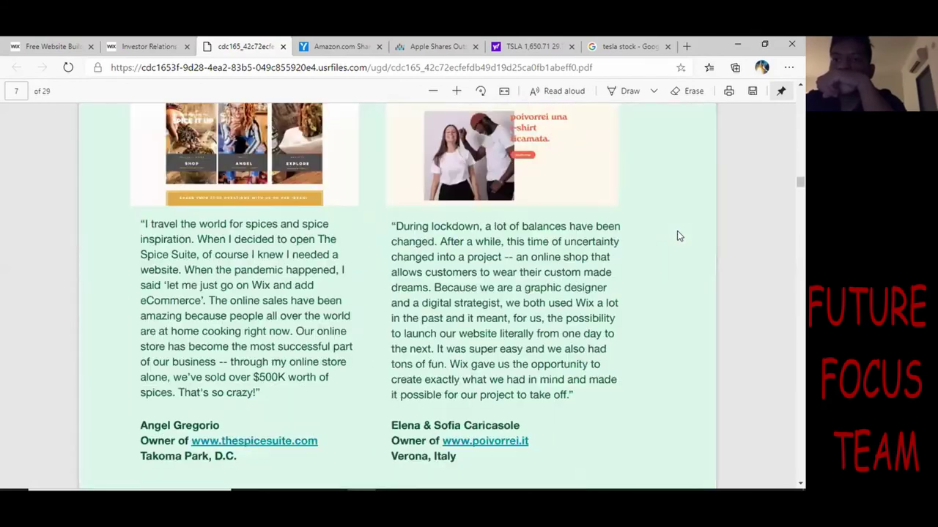
scroll(677, 235, "down", 10)
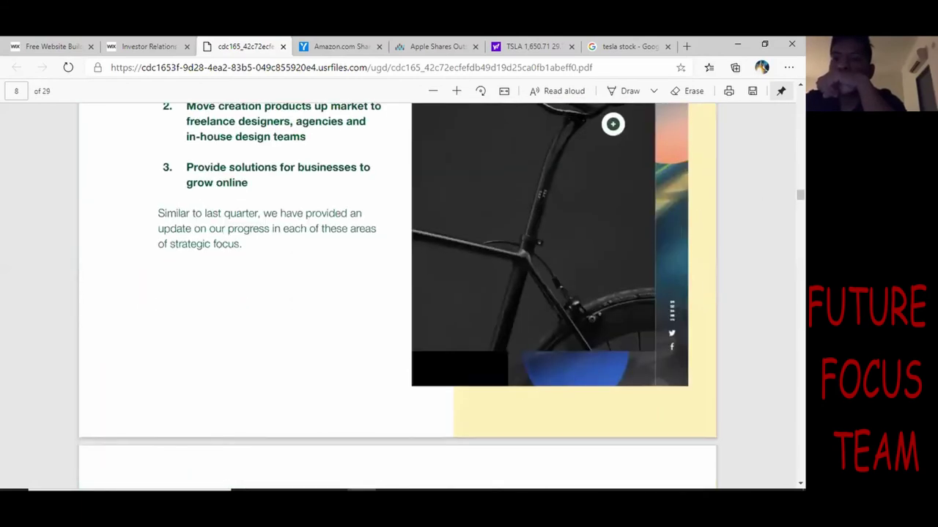
scroll(677, 235, "down", 20)
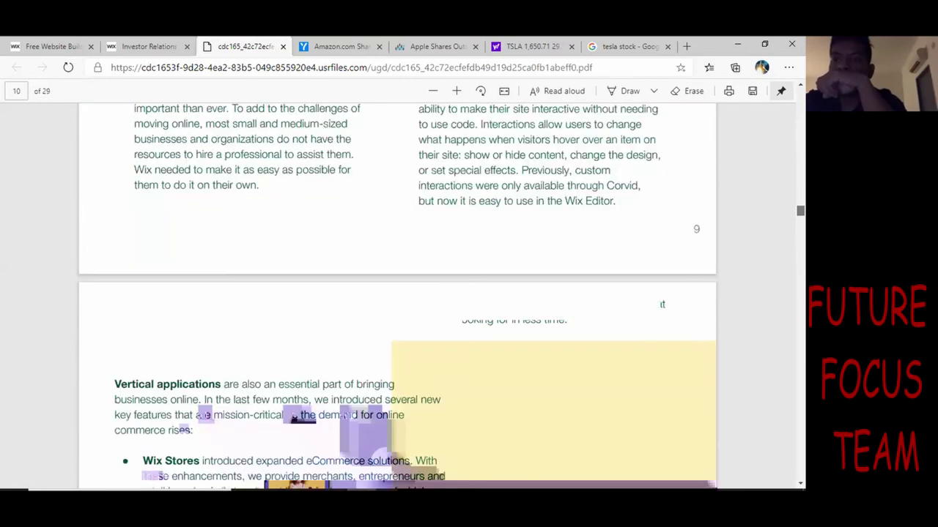
scroll(677, 236, "down", 20)
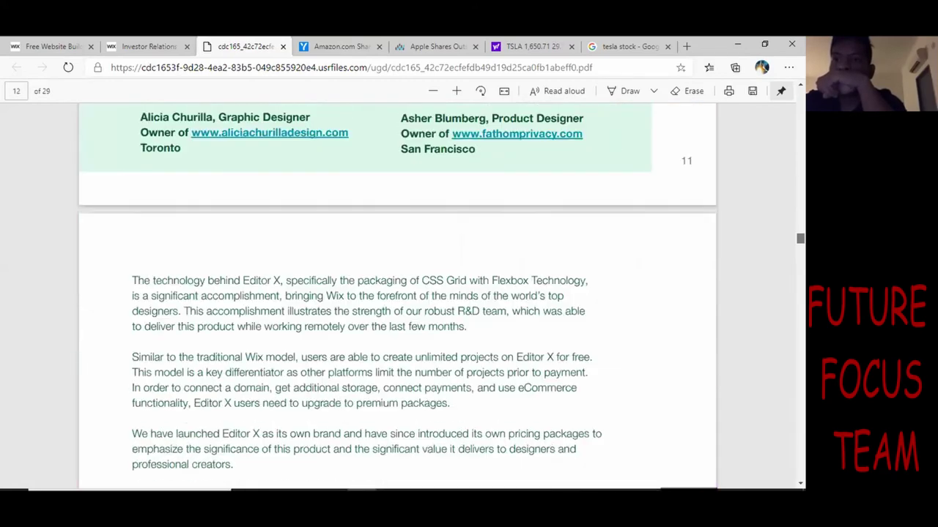
scroll(638, 286, "down", 20)
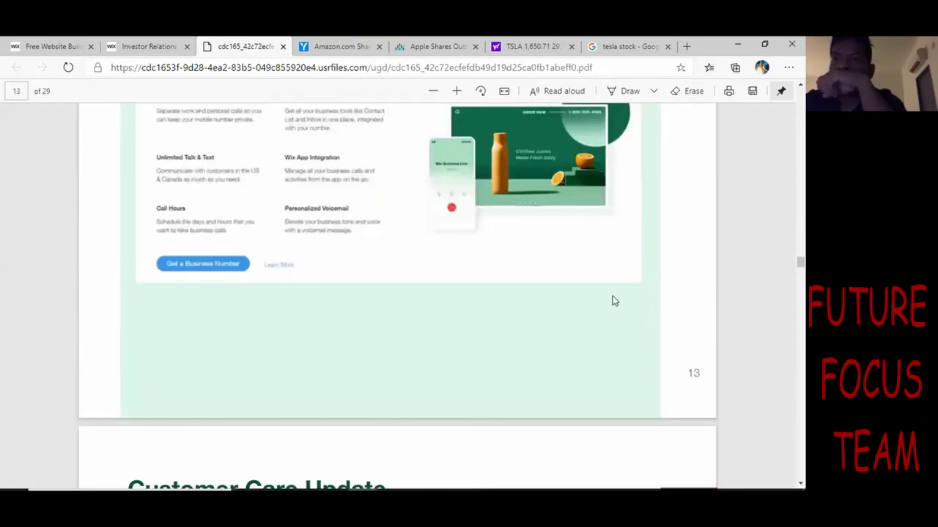
scroll(638, 287, "down", 20)
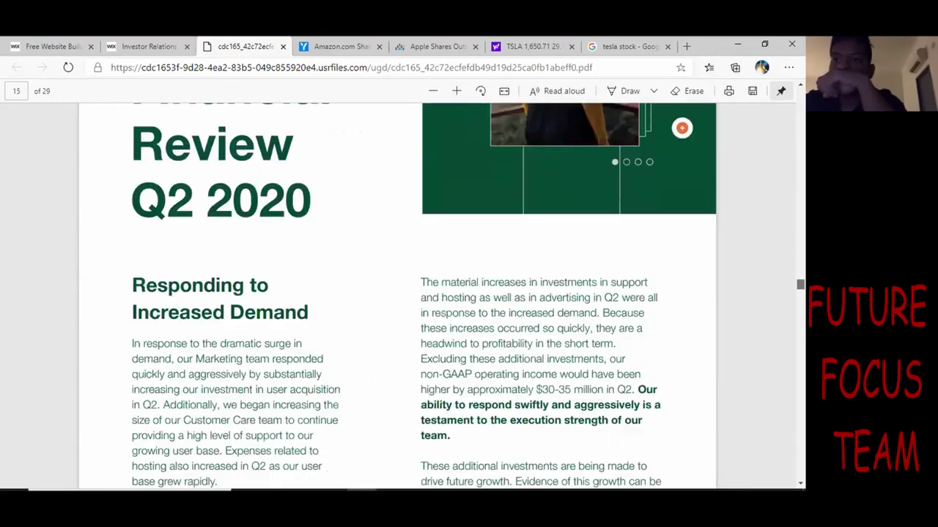
scroll(638, 286, "down", 20)
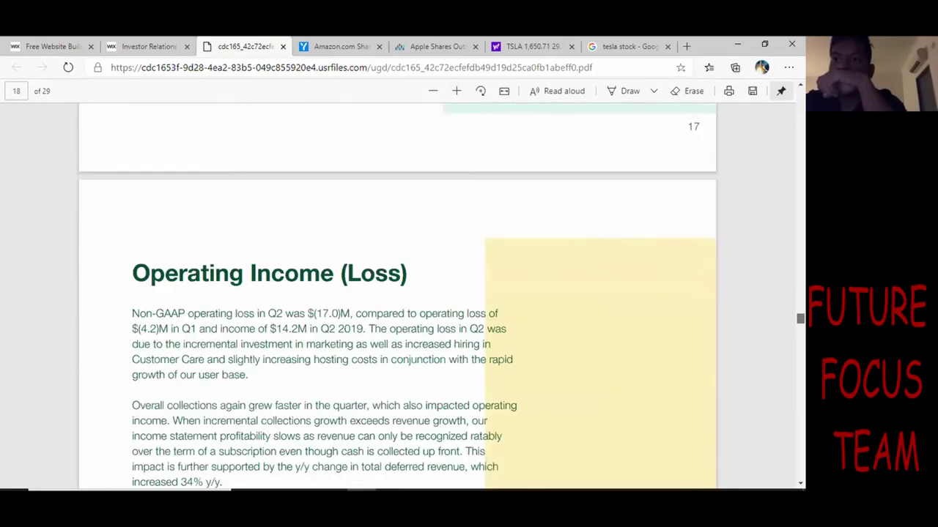
scroll(438, 405, "down", 20)
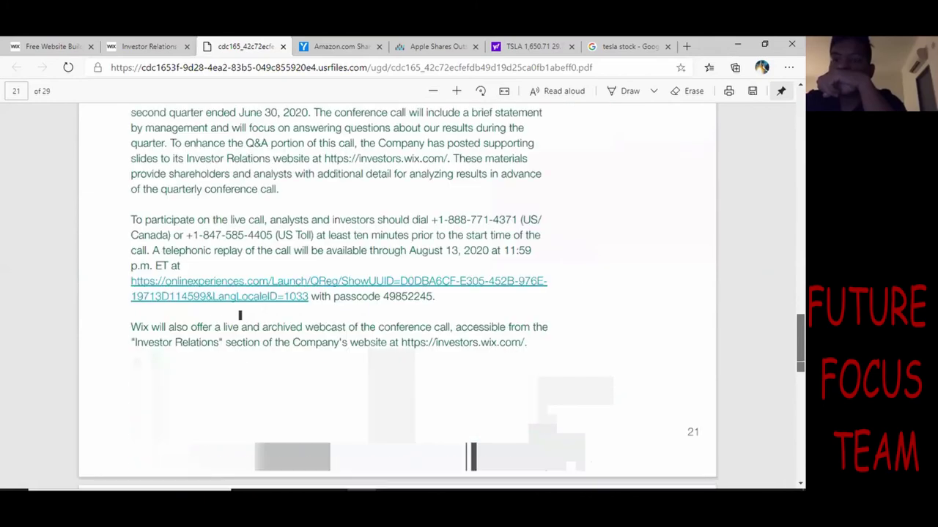
scroll(472, 458, "down", 20)
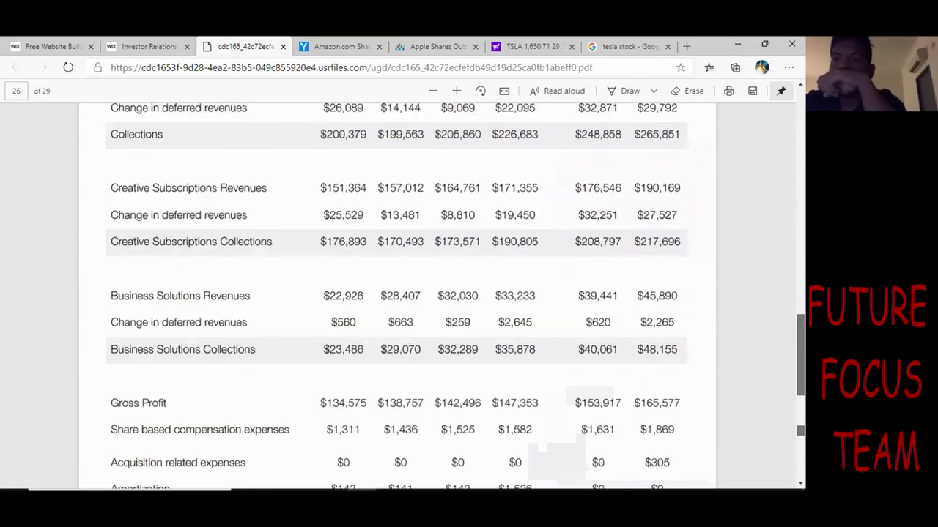
- Examine the cohort, expense and gross profit tables near the report's end, and return to the cover page
scroll(397, 293, "down", 12)
scroll(306, 150, "up", 15)
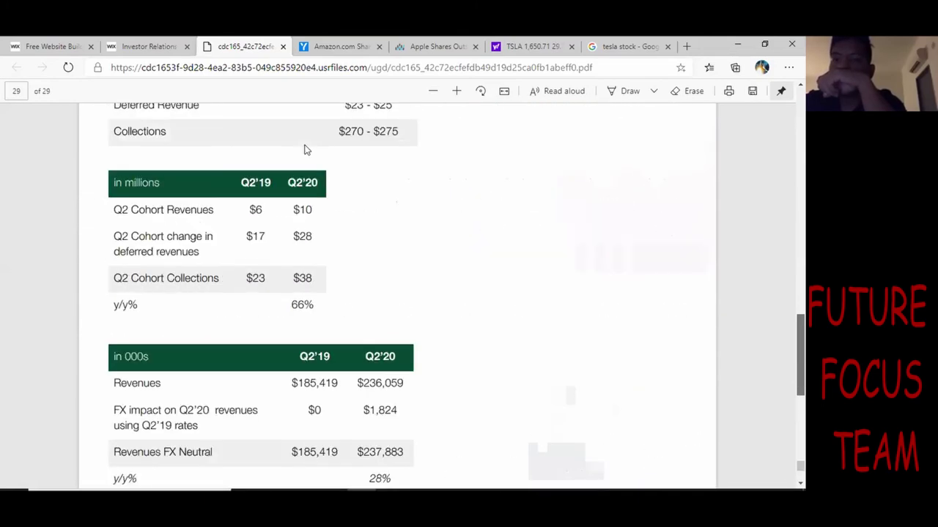
scroll(742, 210, "up", 20)
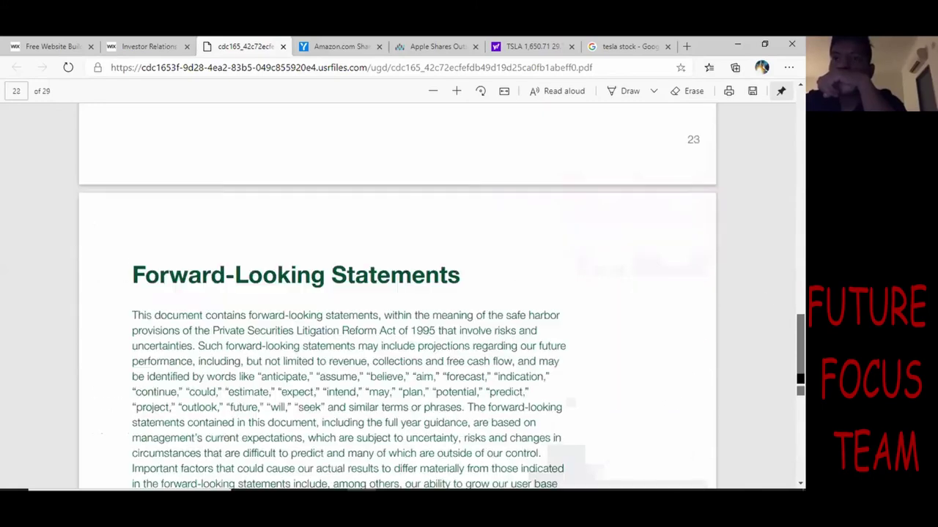
scroll(742, 209, "up", 15)
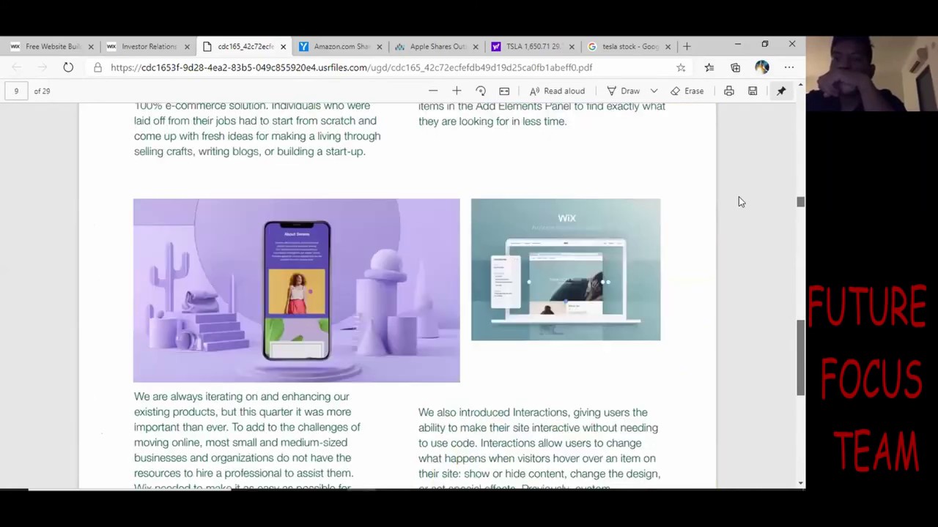
scroll(720, 117, "down", 20)
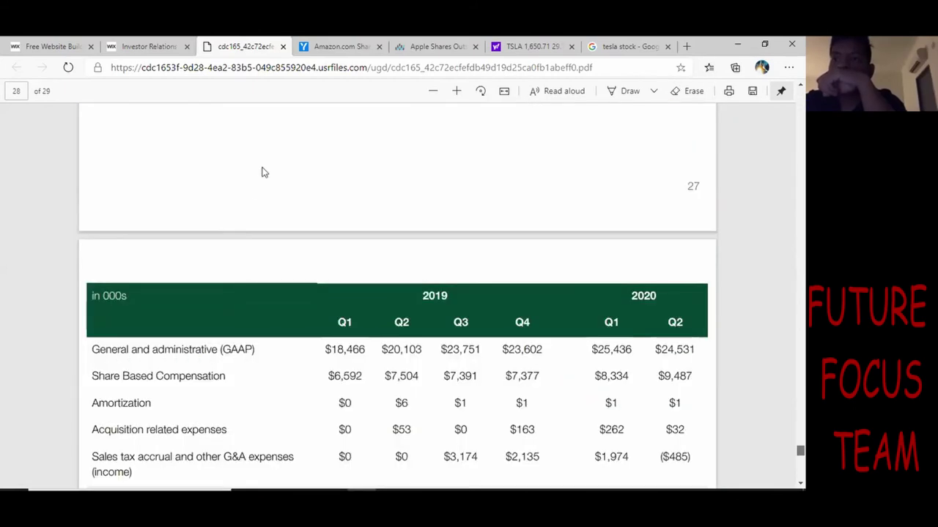
scroll(259, 224, "up", 8)
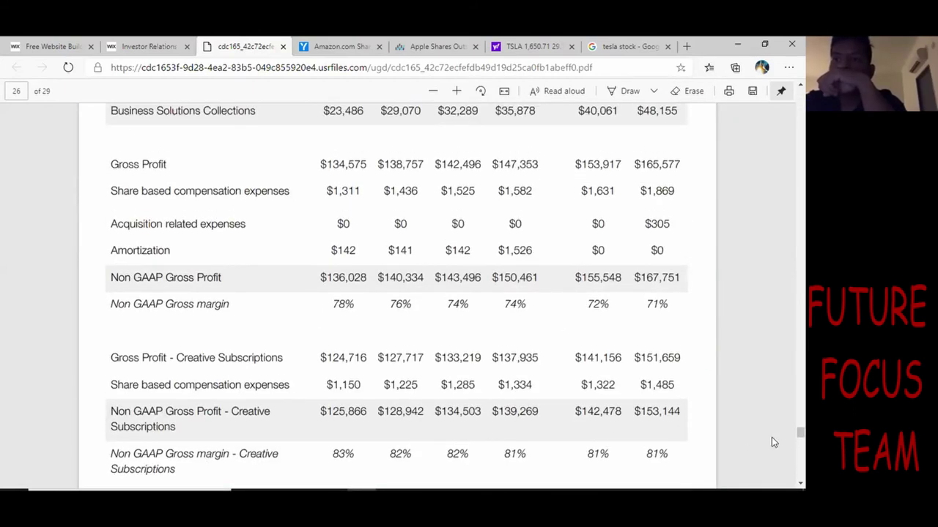
key("Home")
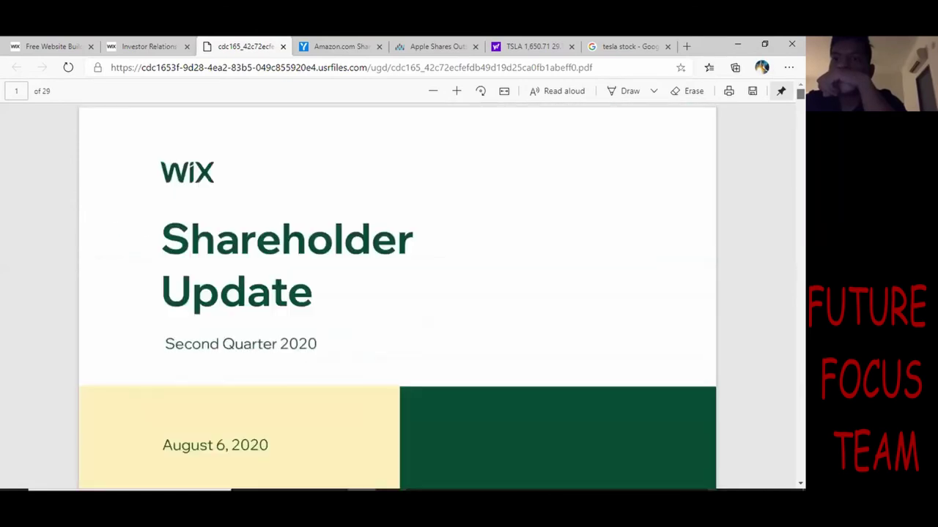
- Close the shareholder update PDF and switch to the Wix Investor Relations page
left_click(283, 47)
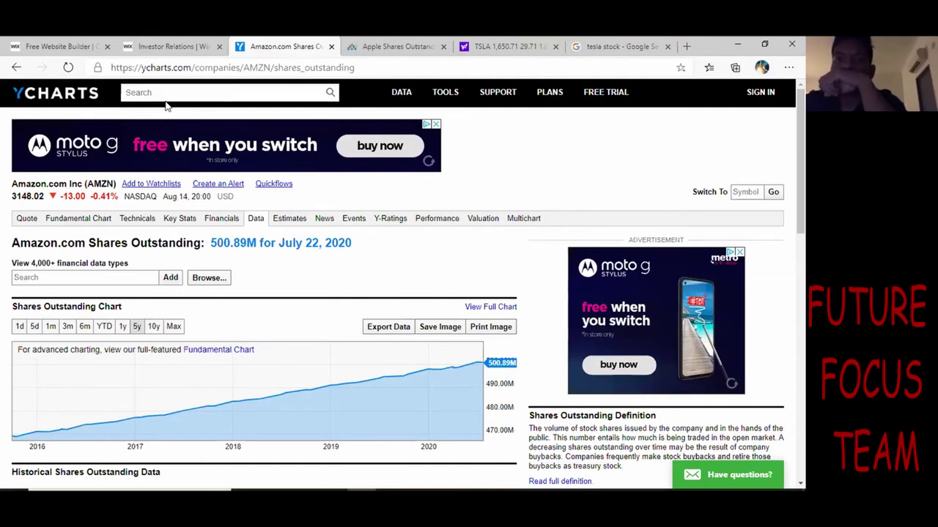
key("ctrl+1")
left_click(166, 47)
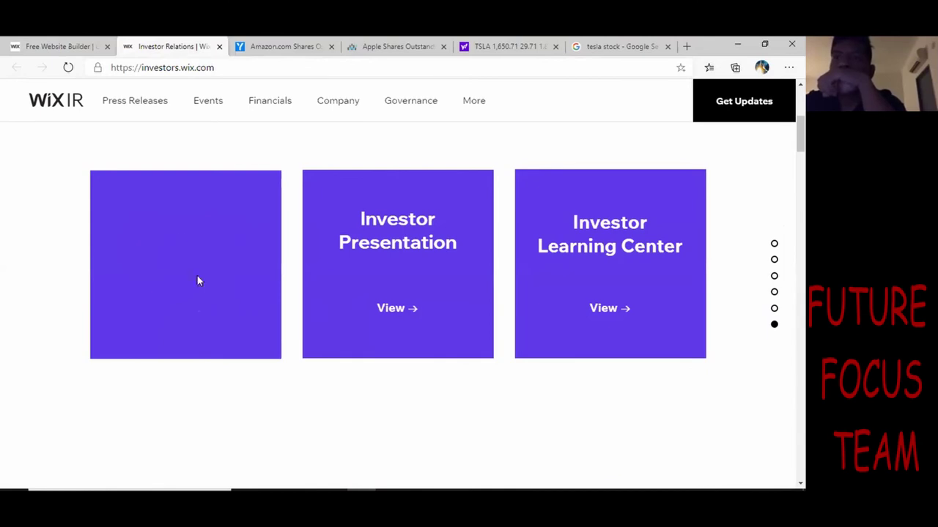
- Open Wix's Interactive Analyst Center from the Investor Relations page and accept the external site disclaimer
scroll(197, 277, "down", 5)
scroll(189, 272, "up", 3)
left_click(188, 242)
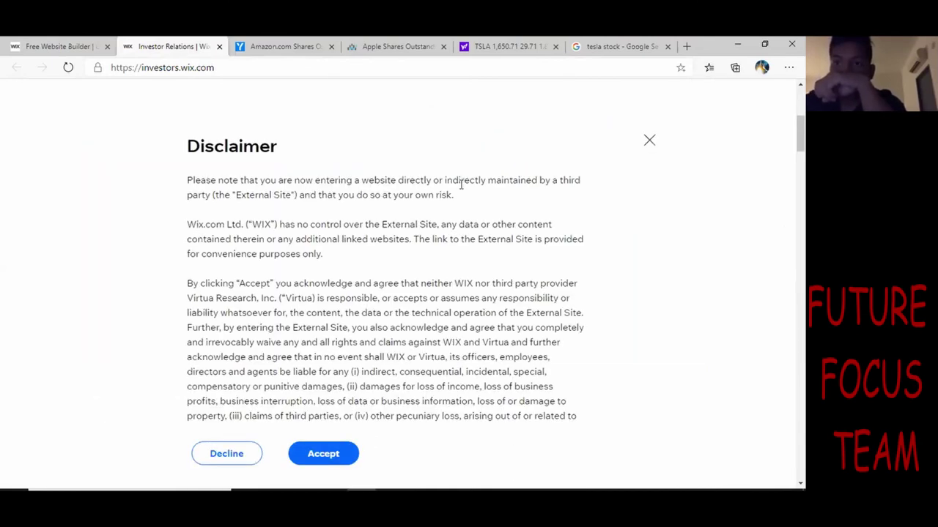
left_click(333, 455)
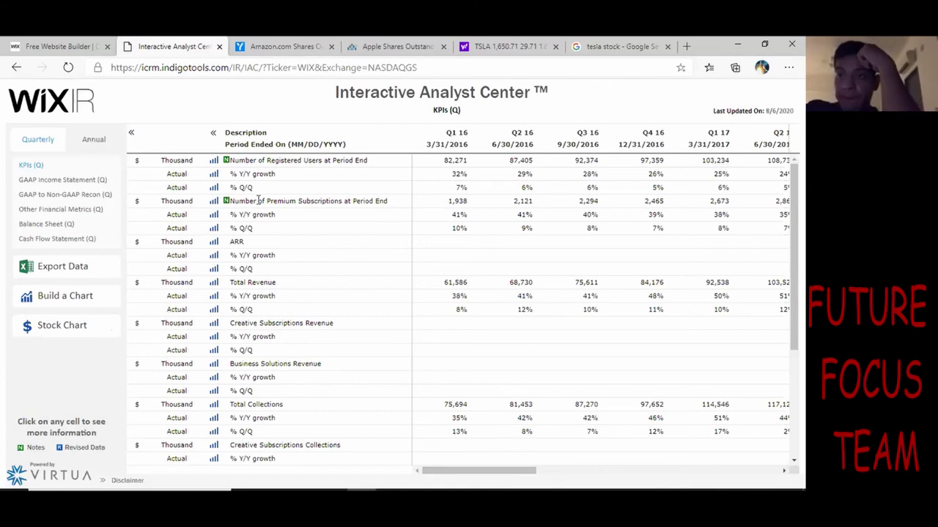
- Show the annual KPIs and highlight the registered users at period end for FY 16 through FY 19
left_click(39, 144)
left_click(102, 141)
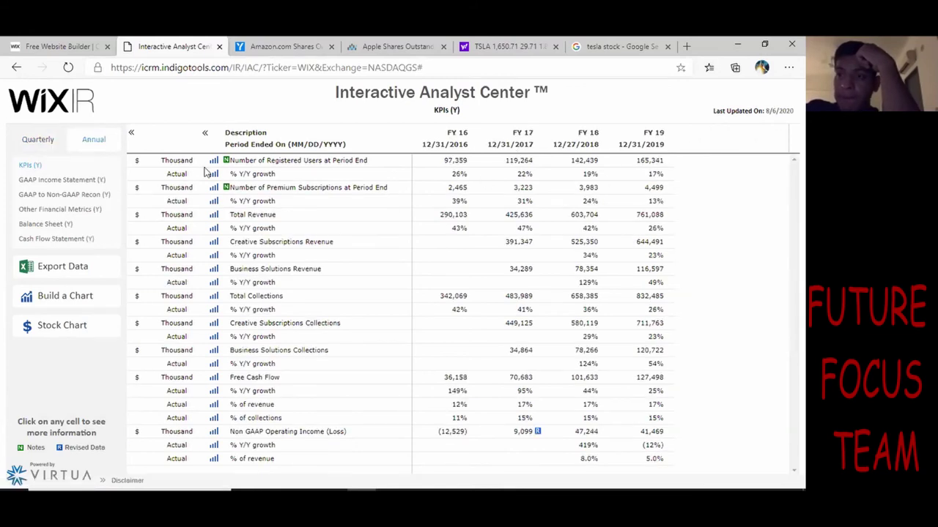
left_click_drag(432, 163, 669, 165)
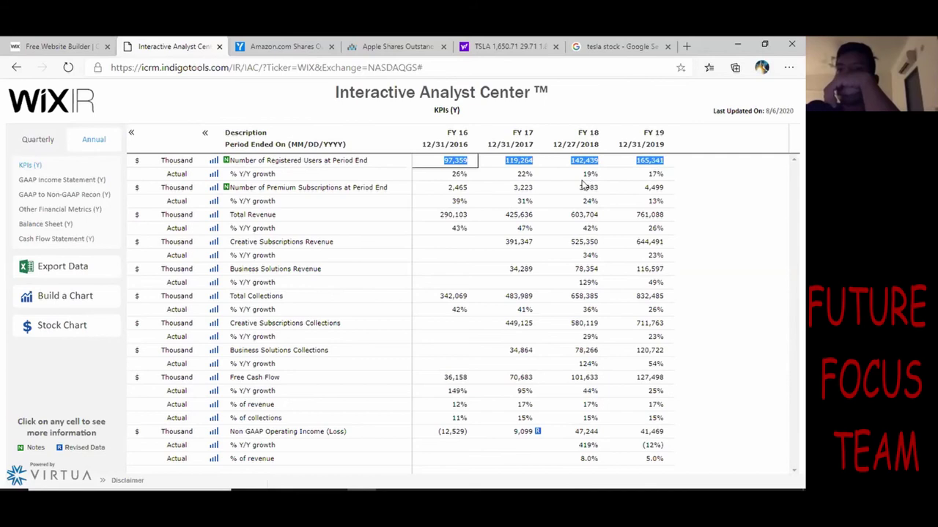
- Show the quarterly KPIs in the Interactive Analyst Center, then export the data and open the downloaded workbook in Excel
left_click(44, 145)
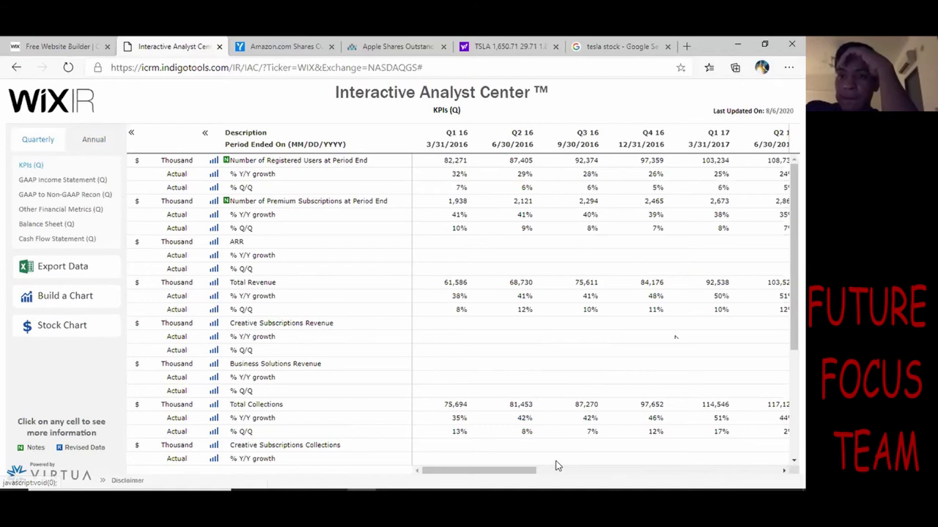
left_click_drag(495, 470, 465, 462)
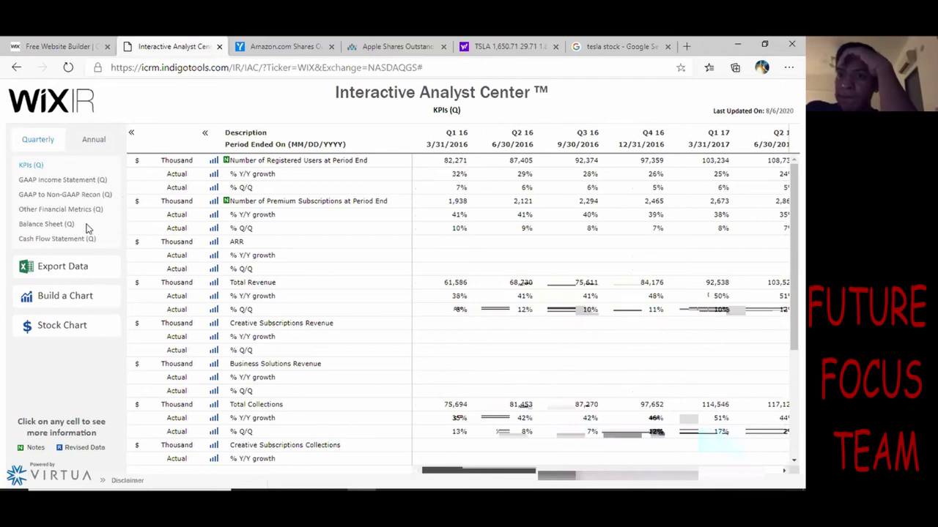
left_click(63, 271)
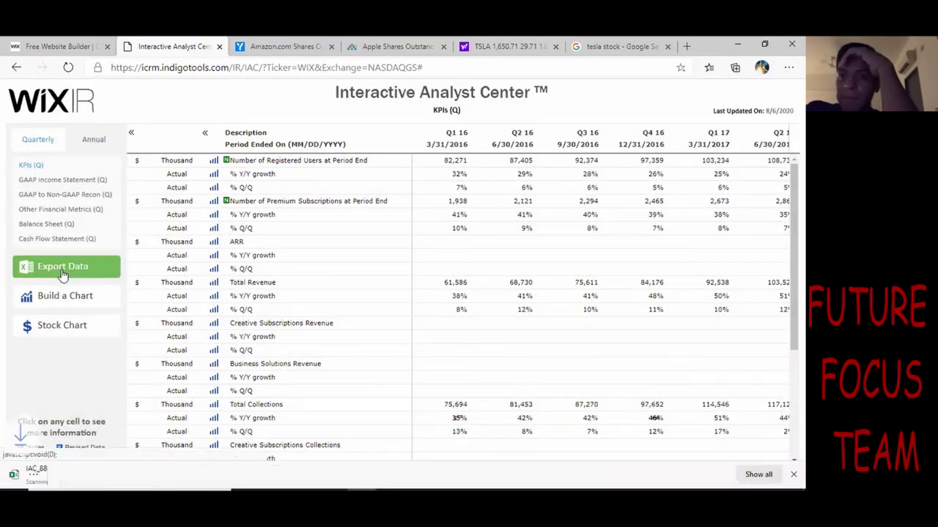
left_click(58, 473)
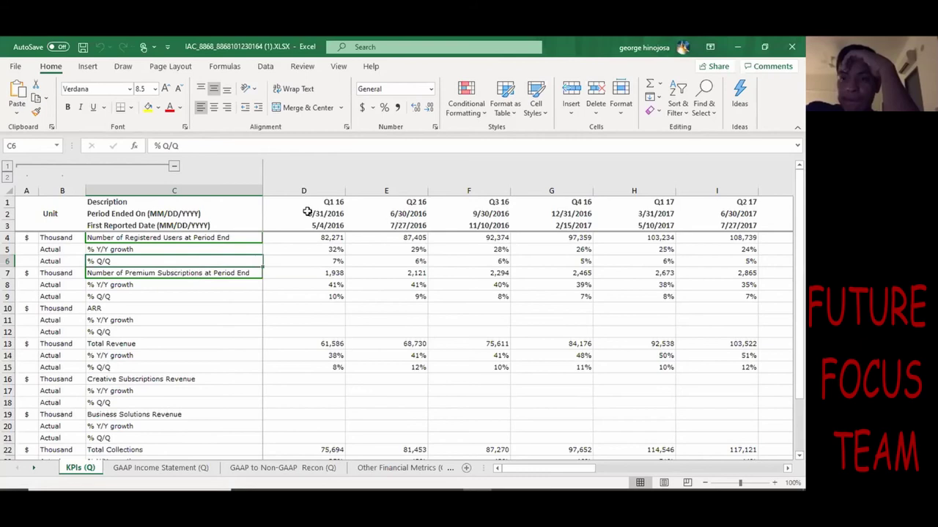
- Hide the Q1 16 through Q4 19 columns on the KPIs (Q) sheet, keeping only the 2020 quarters in view
scroll(361, 272, "down", 5)
scroll(361, 273, "up", 5)
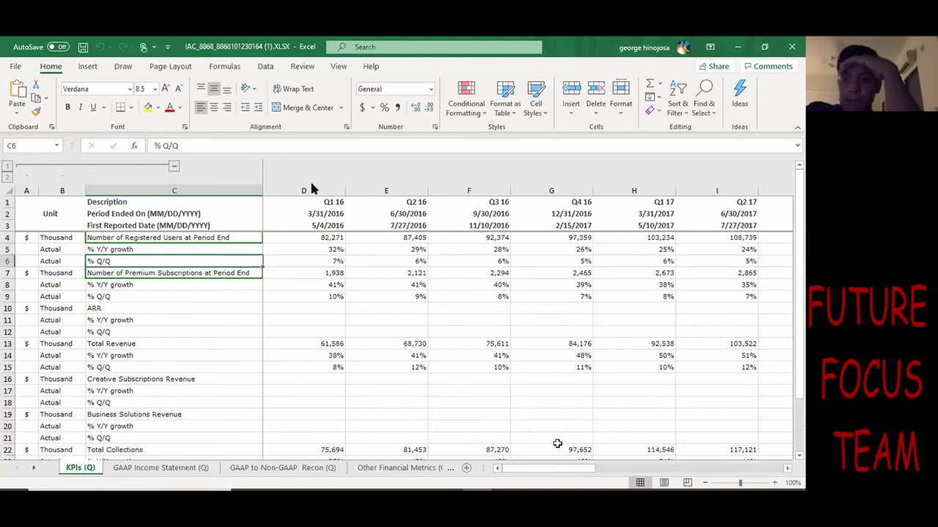
left_click_drag(310, 189, 386, 189)
mouse_move(386, 189)
left_mouse_down()
mouse_move(659, 167)
mouse_move(352, 165)
mouse_move(369, 181)
left_mouse_up()
right_click(377, 189)
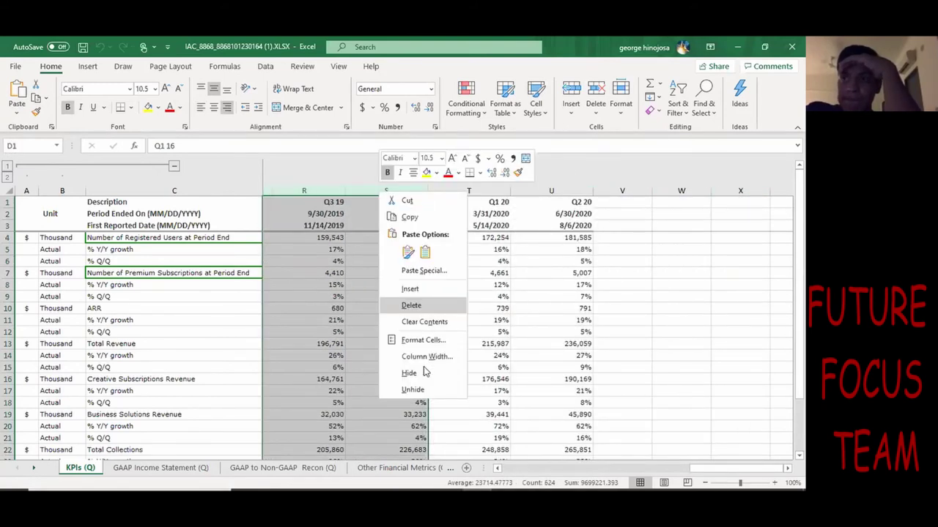
left_click(409, 376)
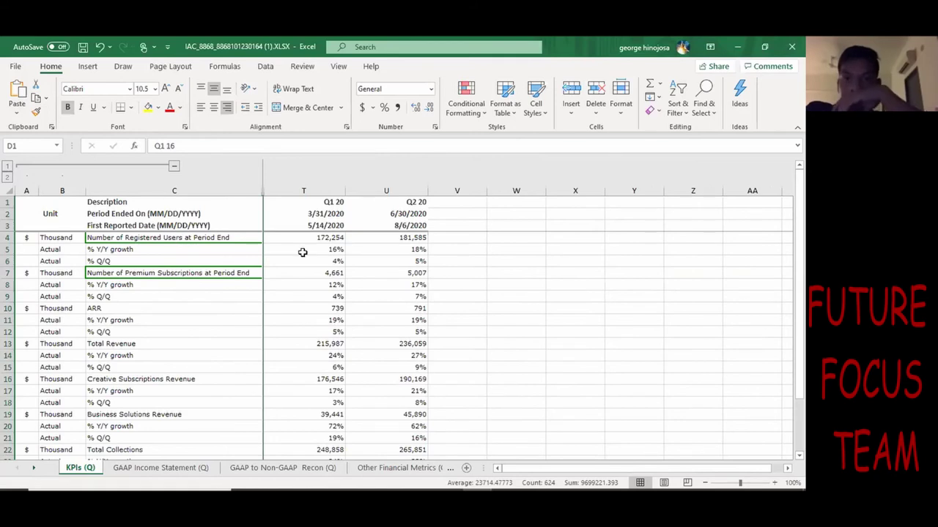
scroll(206, 276, "down", 2)
scroll(205, 277, "up", 2)
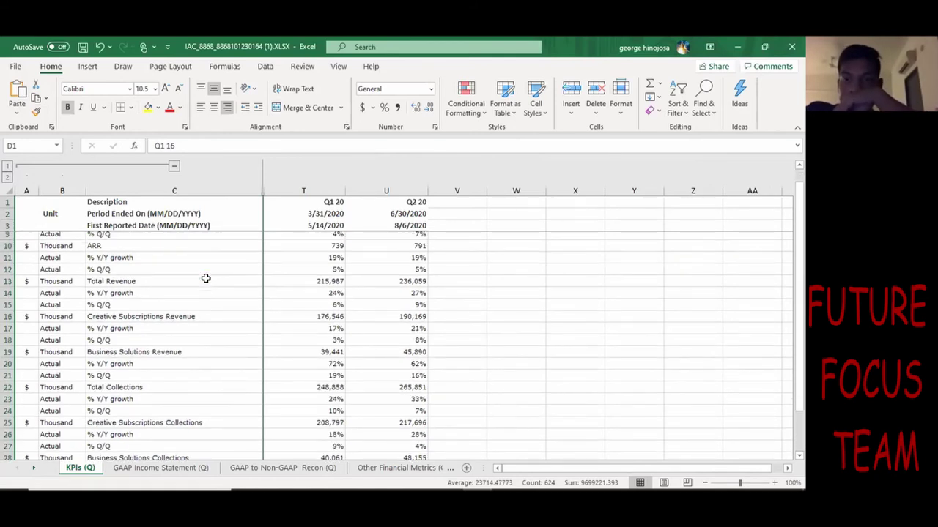
- Open the GAAP Income Statement (Q) sheet and select the Research and development values for Q1 16 and Q2 16
left_click(164, 472)
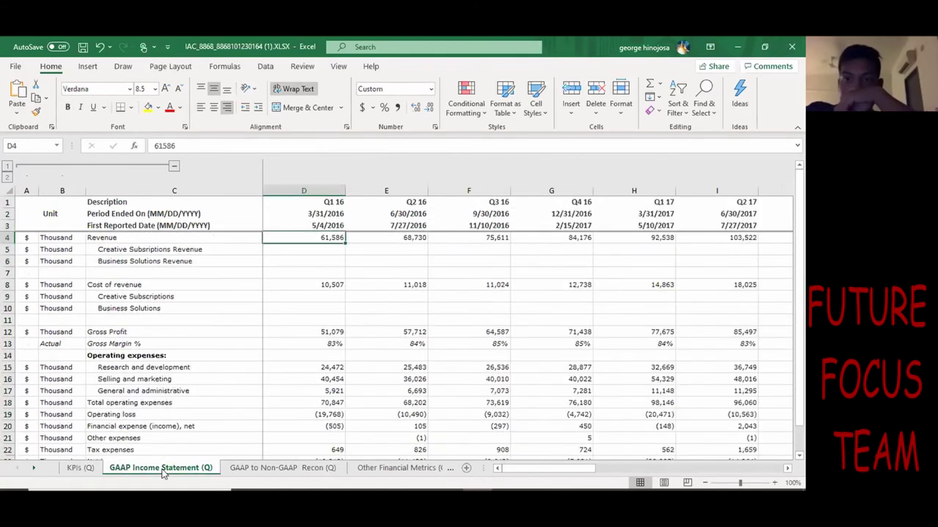
scroll(130, 291, "down", 2)
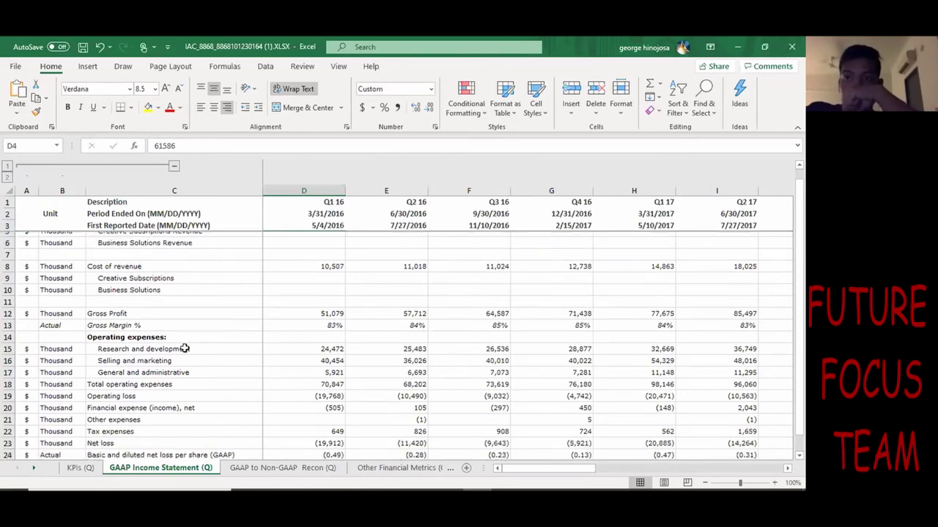
left_click(293, 311)
left_click(343, 332)
left_click_drag(343, 332, 410, 333)
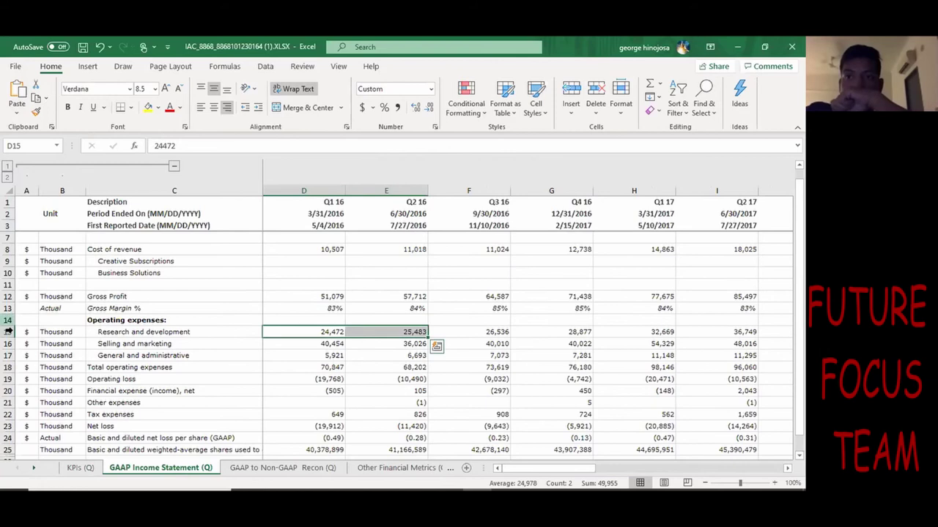
- Go through the Research and development row quarter by quarter, from Q1 16 up to Q3 18
left_click(9, 332)
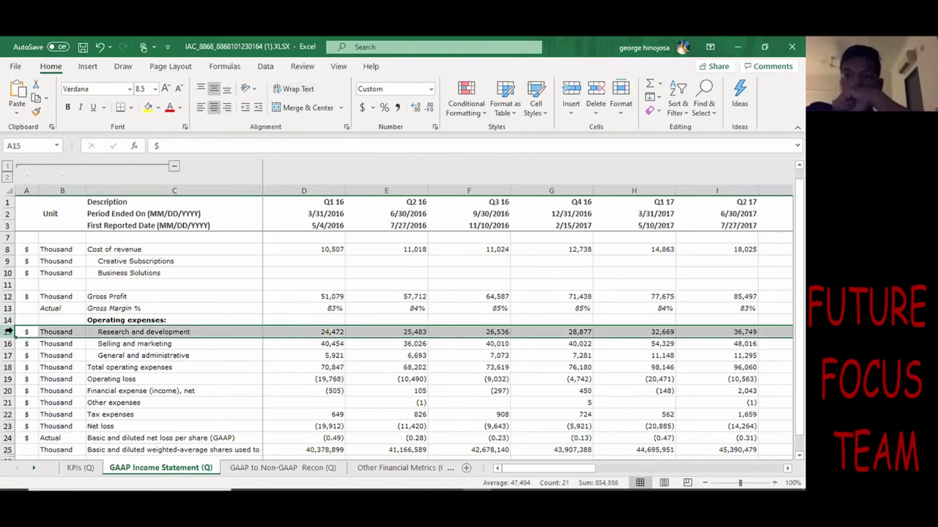
key("Right")
key("Right")
key("Right")
key("Right")
key("Right")
key("Right")
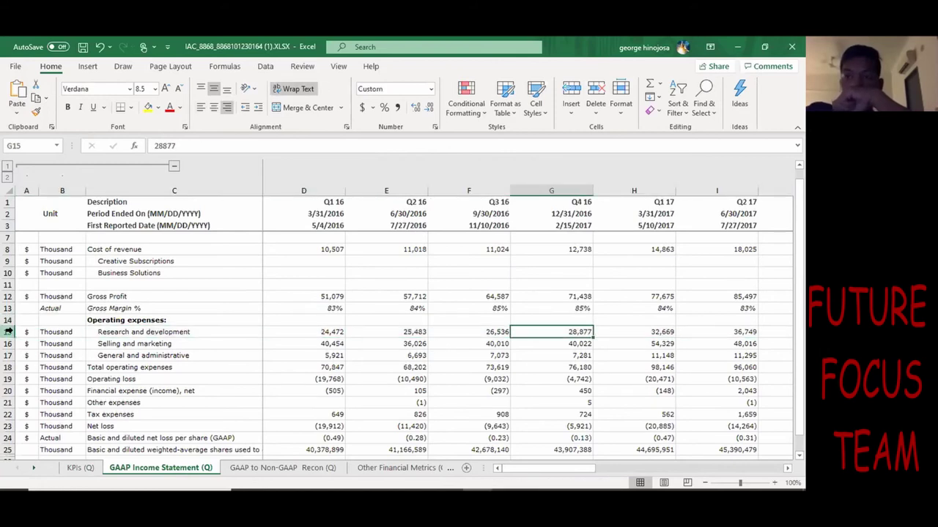
key("Right")
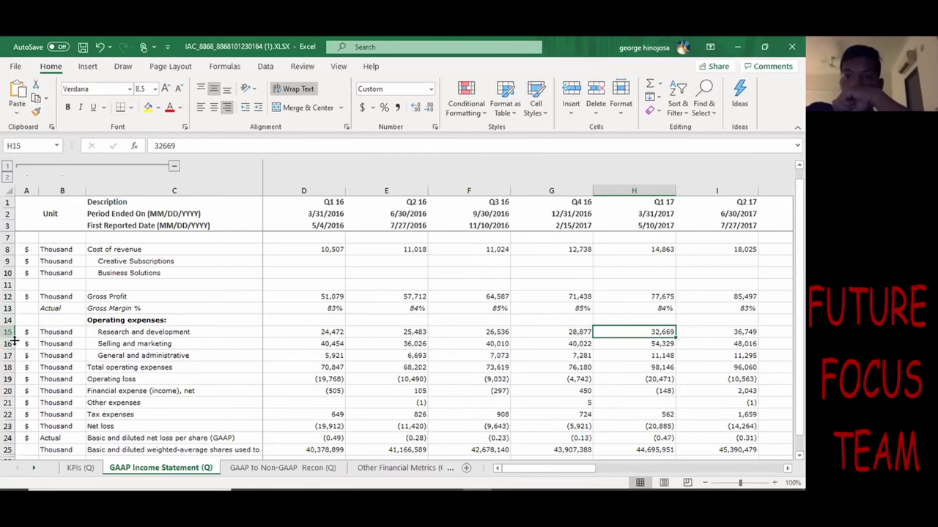
left_click(9, 332)
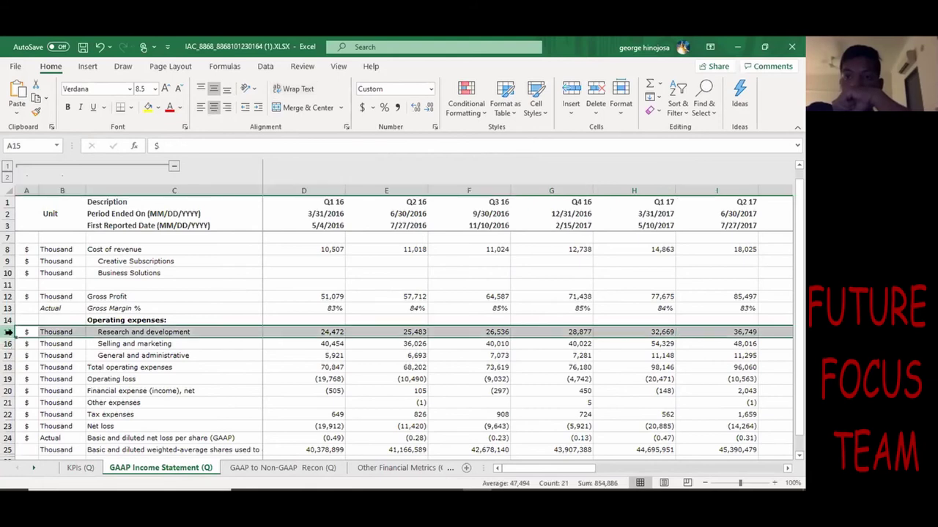
key("Right")
key("Right")
key("Right")
key("Right")
key("Right")
key("Right")
key("Right")
key("Right")
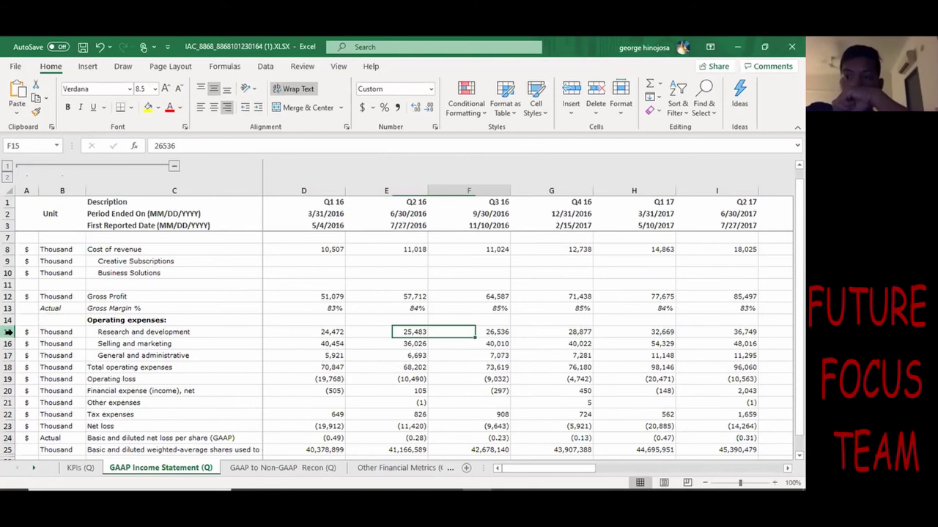
key("Right")
key("Right")
key("Right")
key("Right")
key("Right")
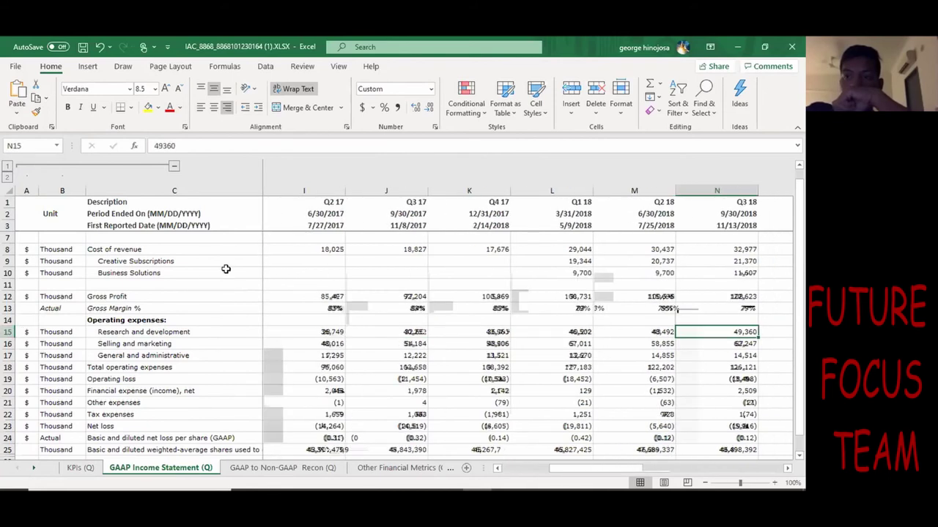
- Hide the Q1 16 through Q4 19 columns on the GAAP Income Statement (Q) sheet
left_click_drag(630, 463, 770, 465)
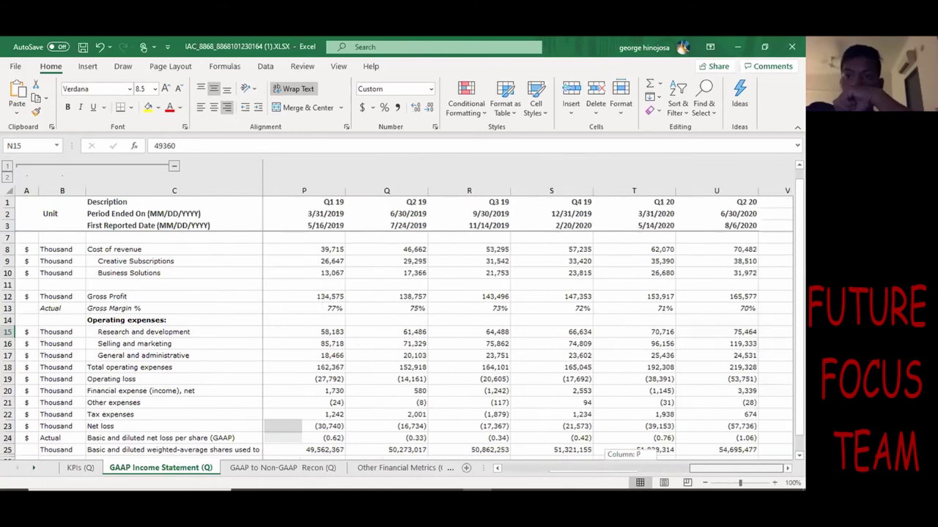
left_click(577, 188)
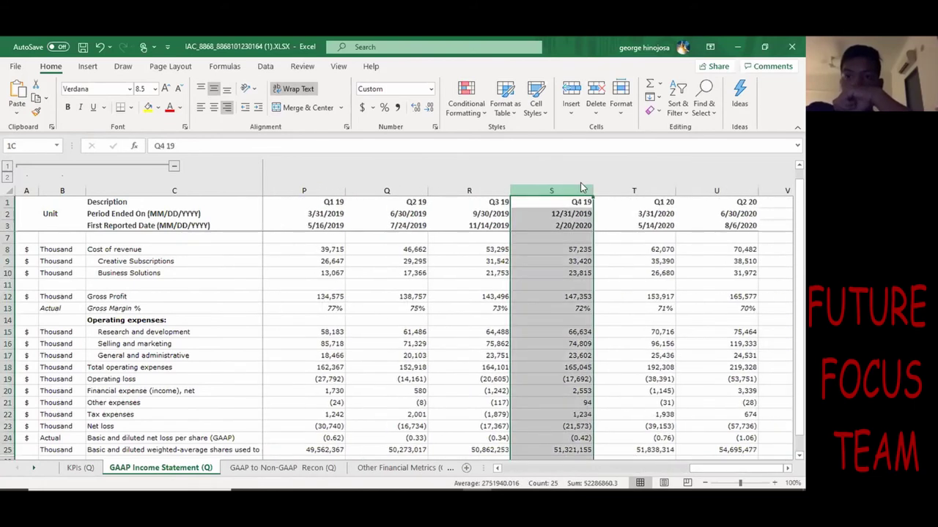
left_click_drag(501, 195, 318, 187)
right_click(321, 191)
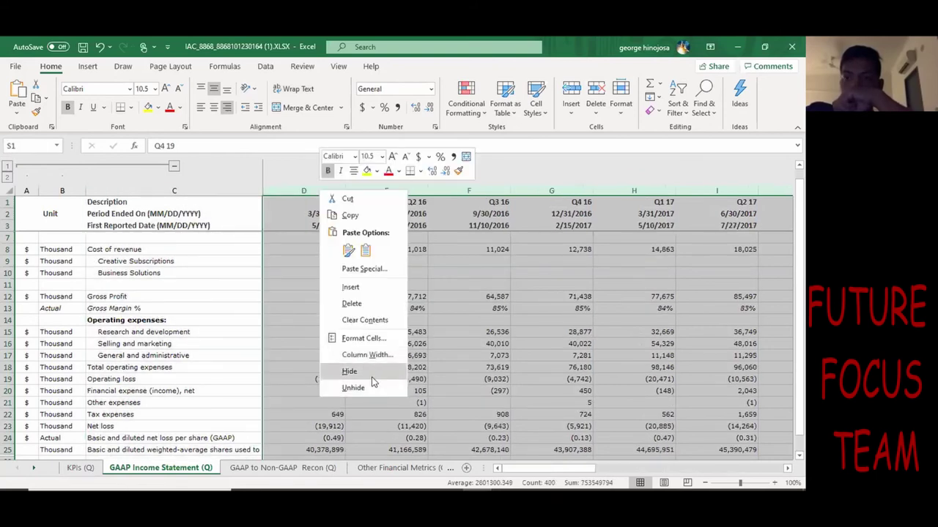
left_click(371, 378)
scroll(249, 265, "down", 1)
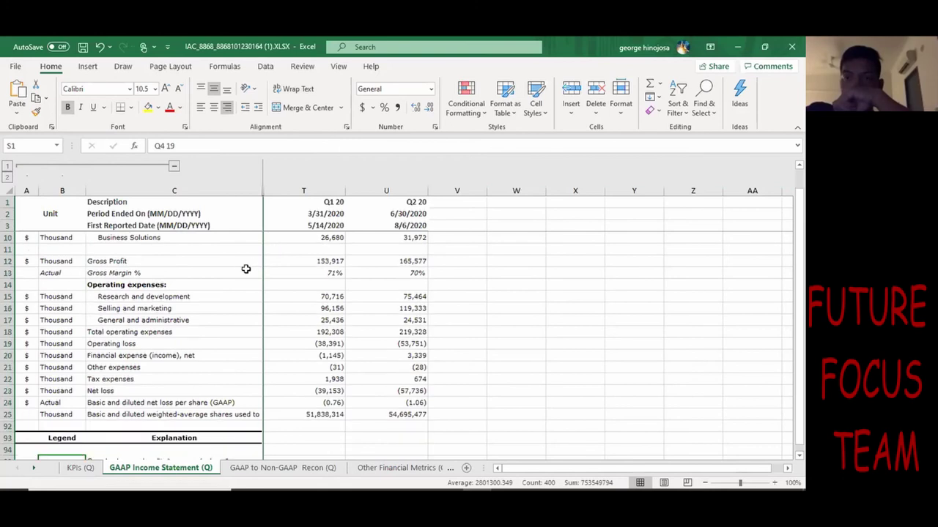
scroll(234, 260, "up", 2)
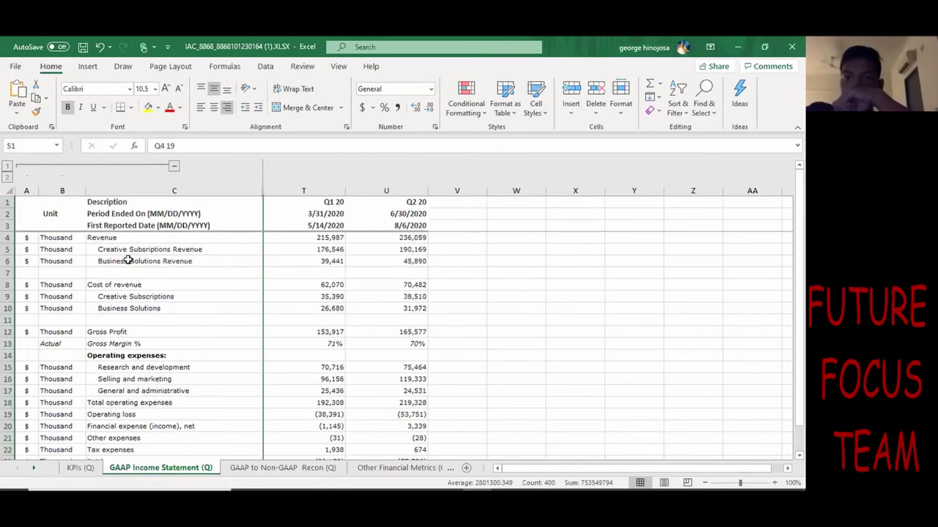
- Highlight the Revenue row across Q1 20 and Q2 20, and the Creative Subscriptions and Business Solutions revenue labels beneath it
left_click(227, 236)
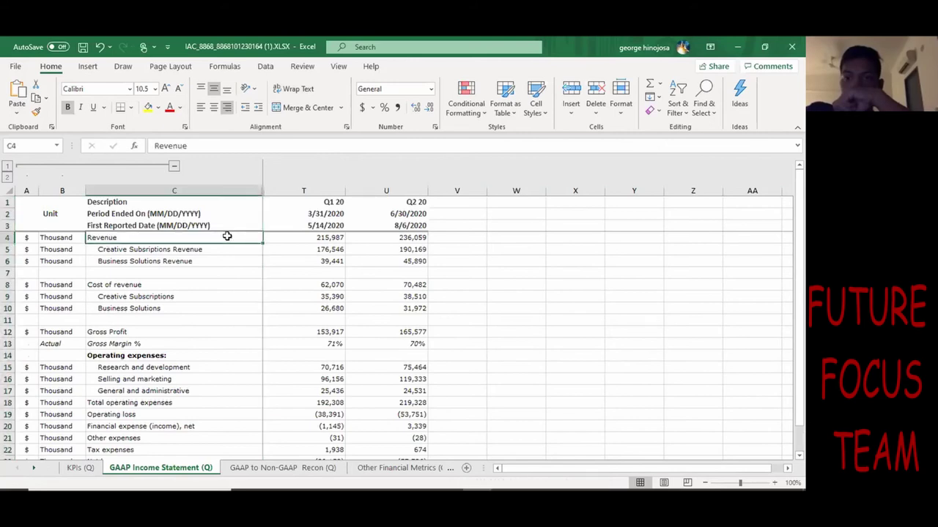
key("ctrl+shift+Right")
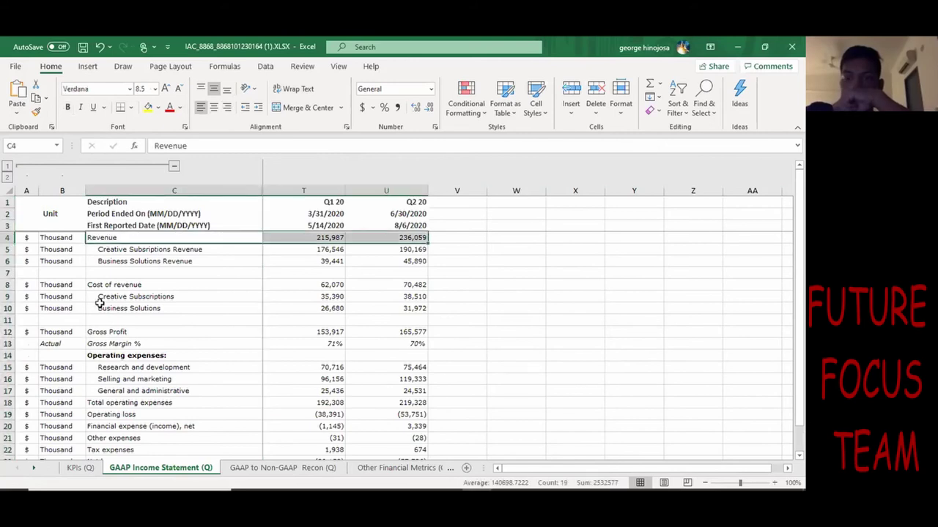
left_click(175, 250)
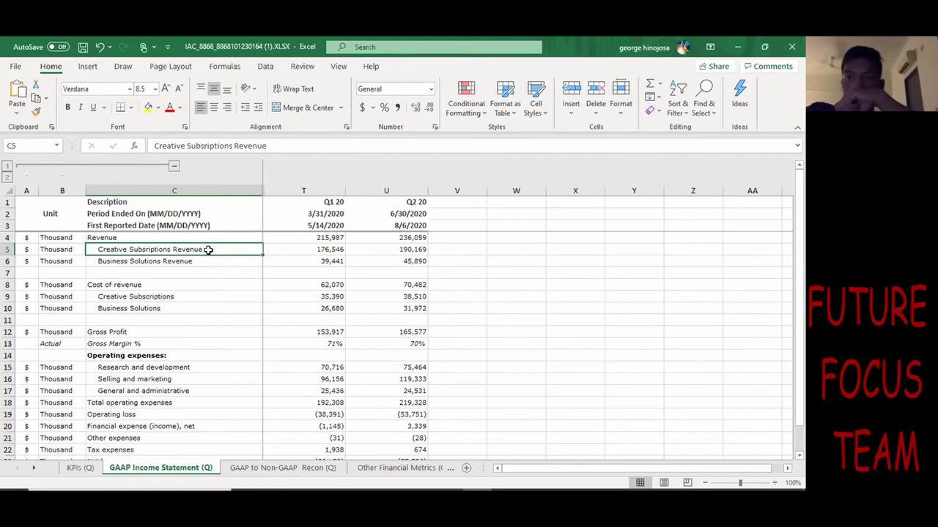
left_click_drag(222, 249, 222, 257)
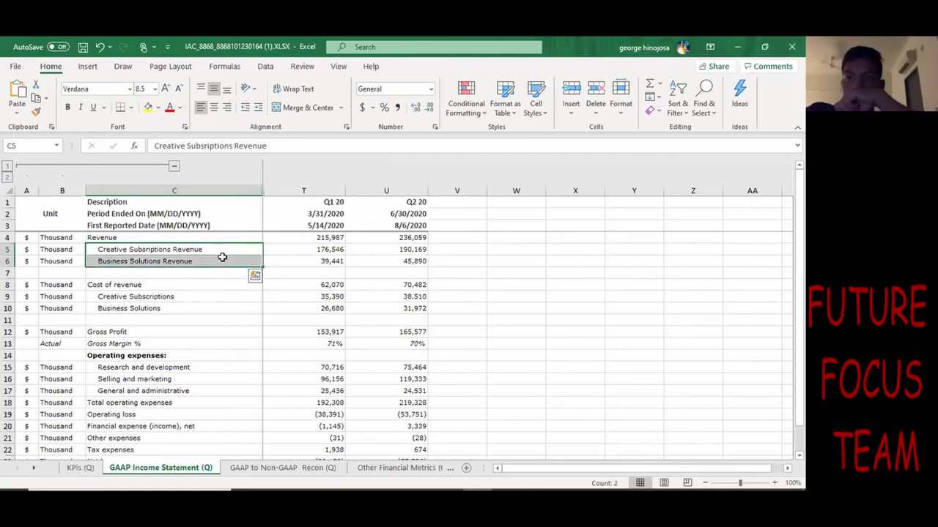
key("ctrl+9")
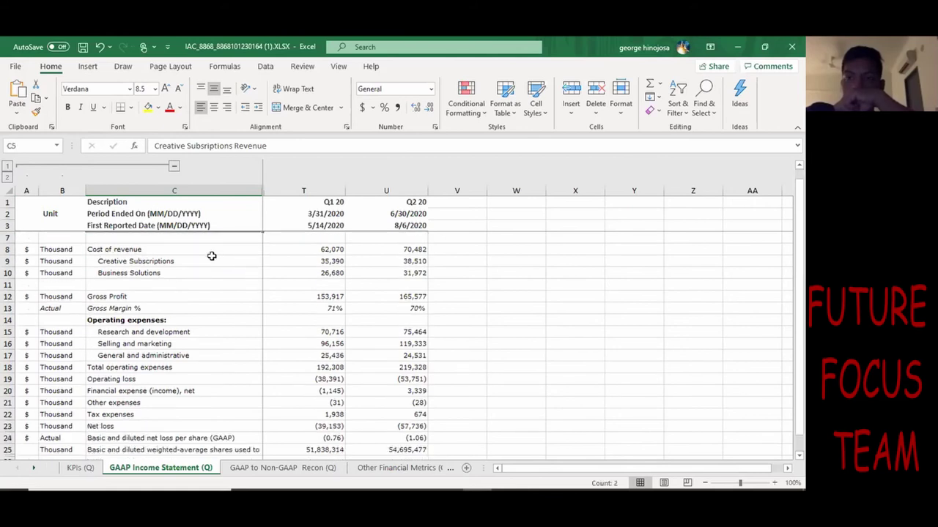
scroll(155, 260, "down", 1)
scroll(154, 260, "up", 1)
key("ctrl+shift+9")
key("ctrl+9")
scroll(154, 264, "down", 1)
- Review the Gross Profit to Total operating expenses lines, highlighting the Q1 20 gross margin and both quarters' three operating expense items
left_click_drag(153, 264, 170, 332)
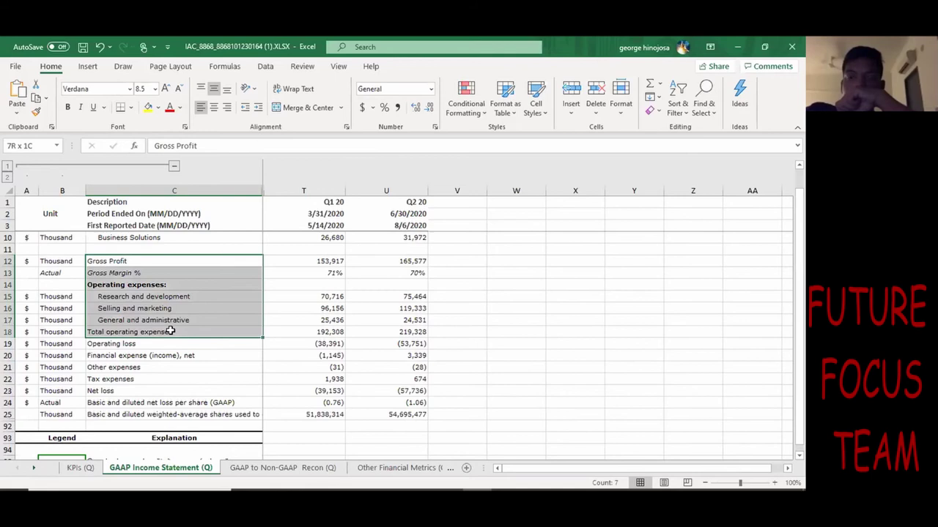
left_click(314, 271)
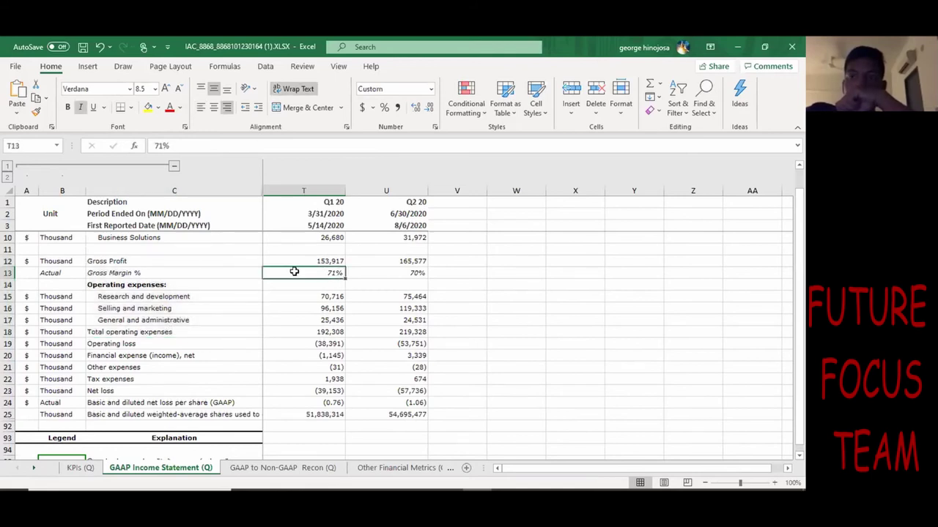
left_click_drag(318, 297, 410, 322)
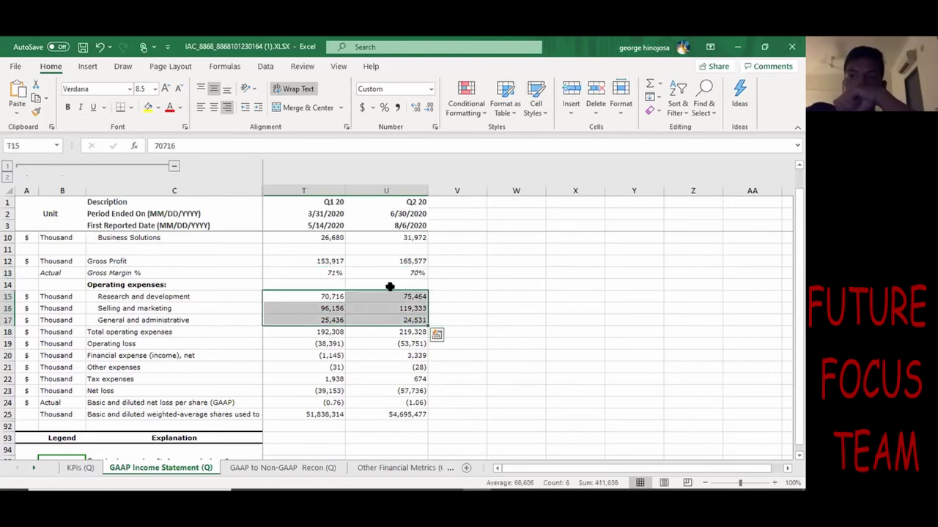
scroll(383, 284, "down", 1)
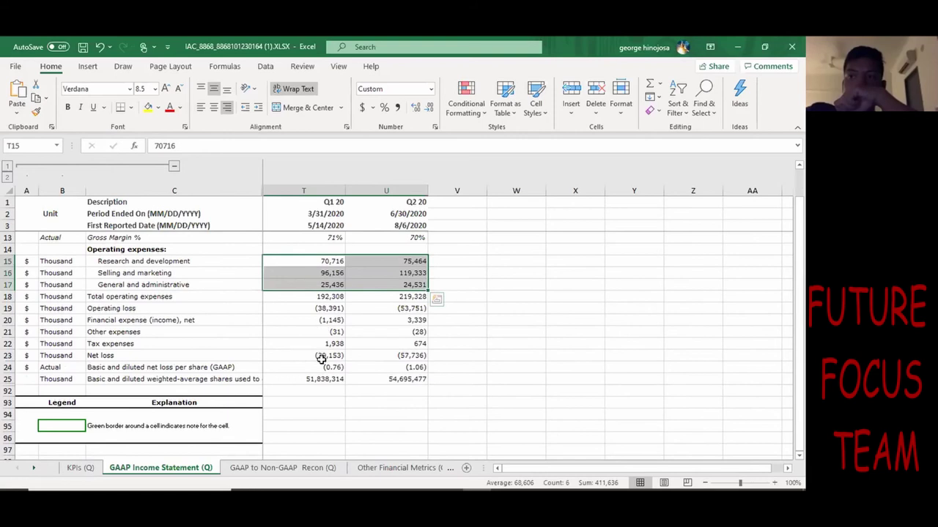
- Highlight the Net loss row across both 2020 quarters, and compare its Q2 20 and Q1 20 cells
left_click(183, 357)
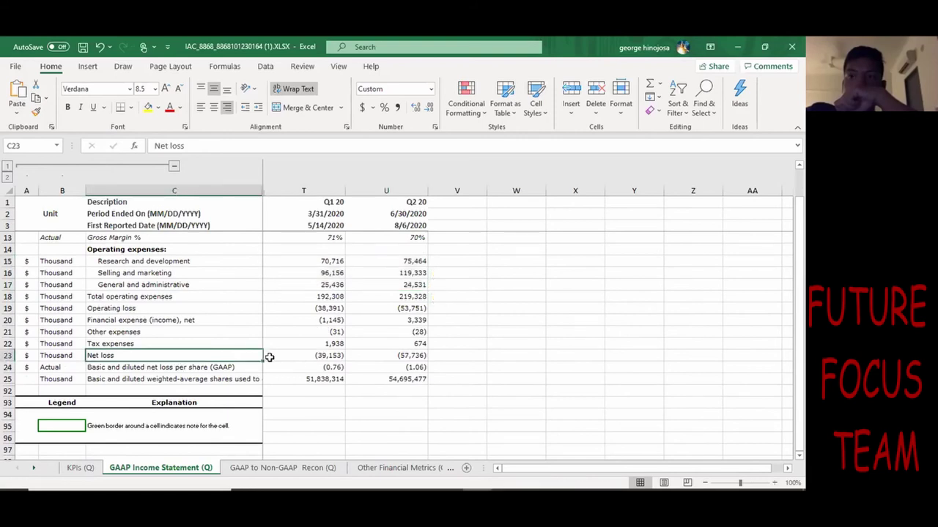
left_click(363, 355, "shift")
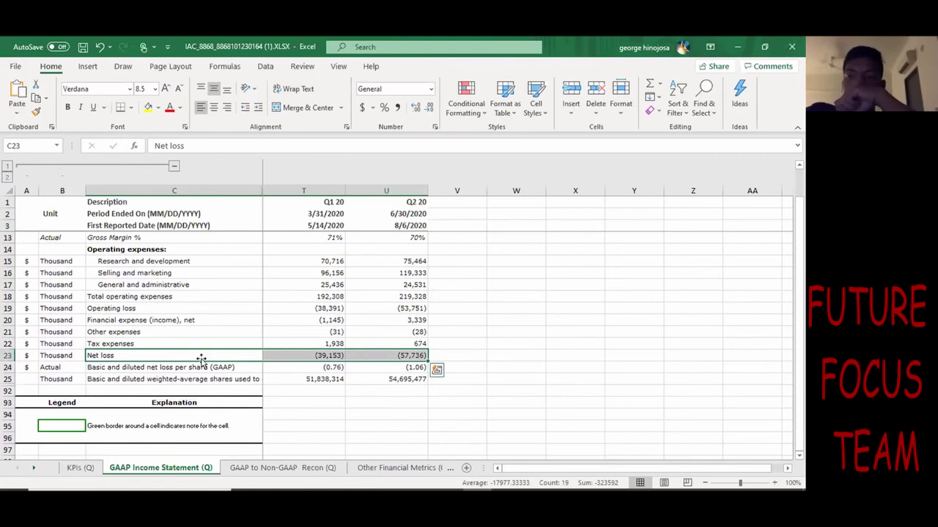
left_click(404, 353)
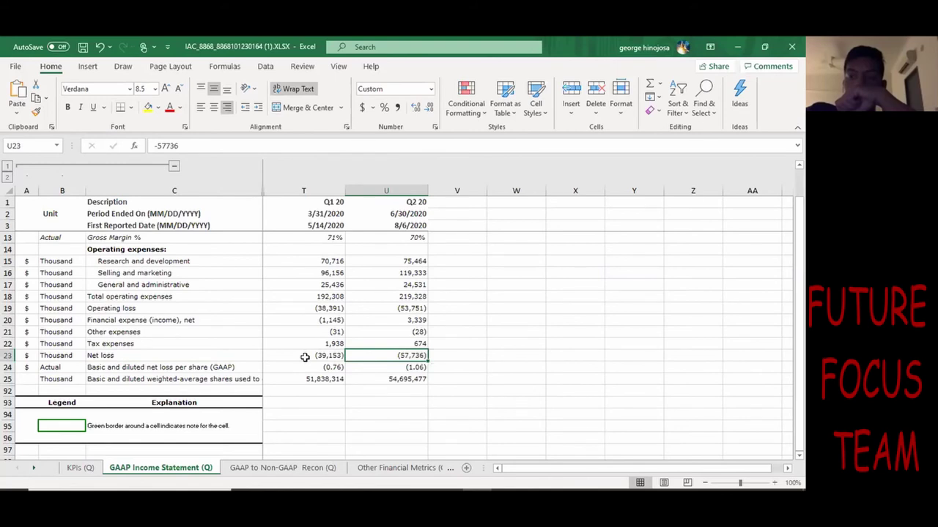
left_click(305, 356)
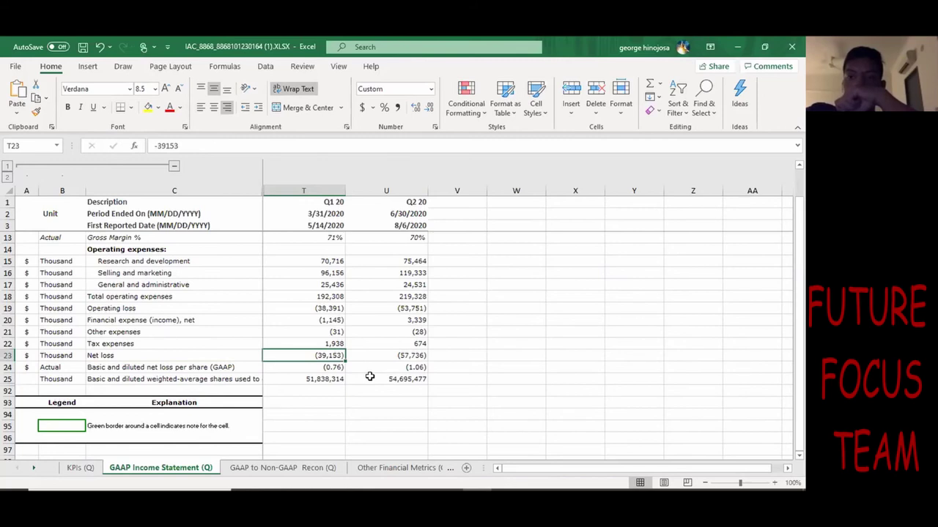
- Compare the Net loss across Q1 20 and Q2 20 again, and check the Tax expenses and Other expenses lines above it
left_click_drag(407, 358, 333, 364)
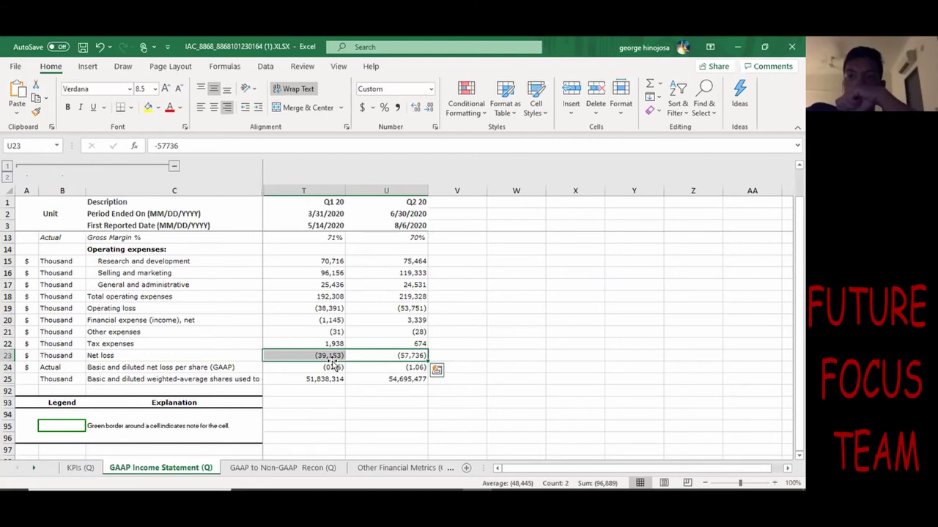
left_click(388, 355)
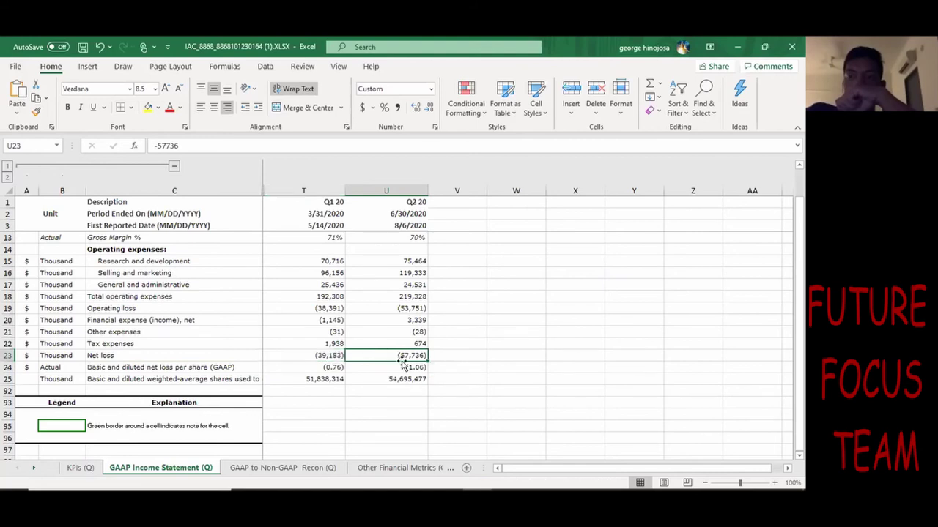
left_click(435, 356)
left_click_drag(364, 353, 337, 359)
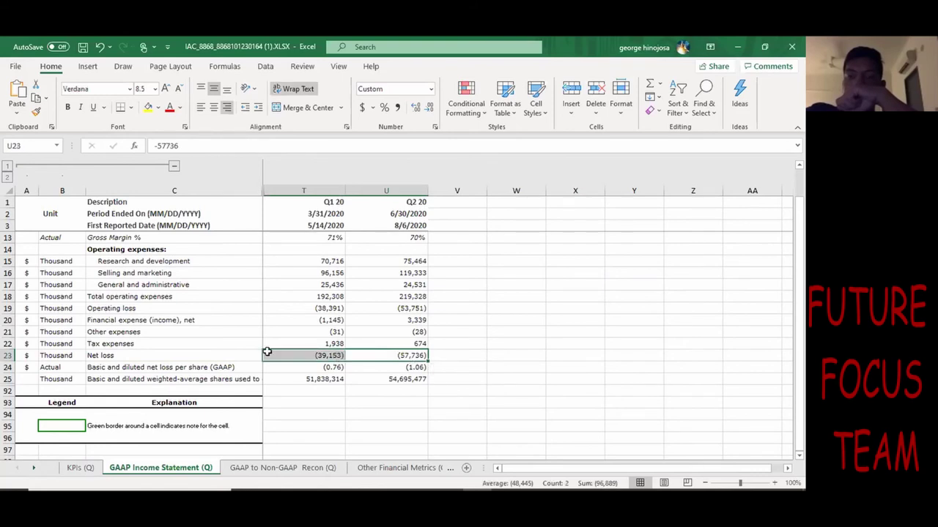
left_click_drag(405, 346, 334, 347)
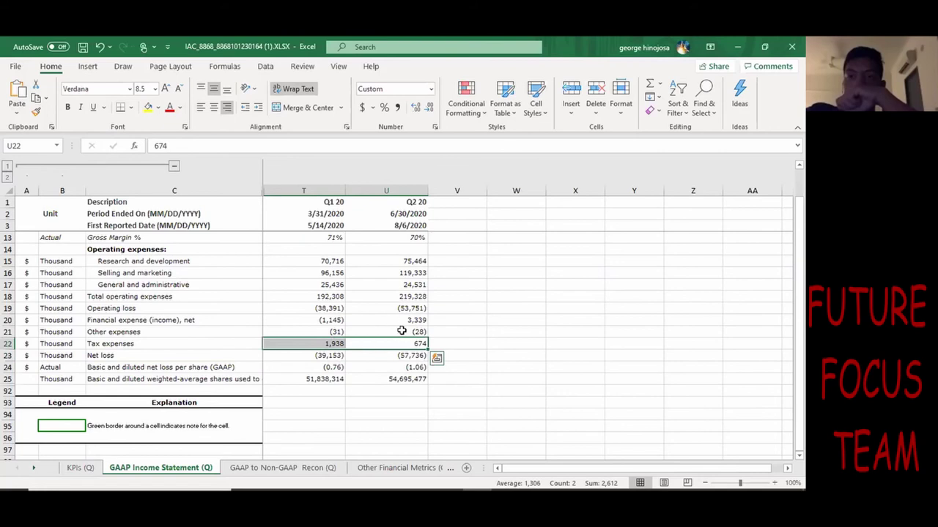
left_click(403, 331)
scroll(348, 351, "down", 3)
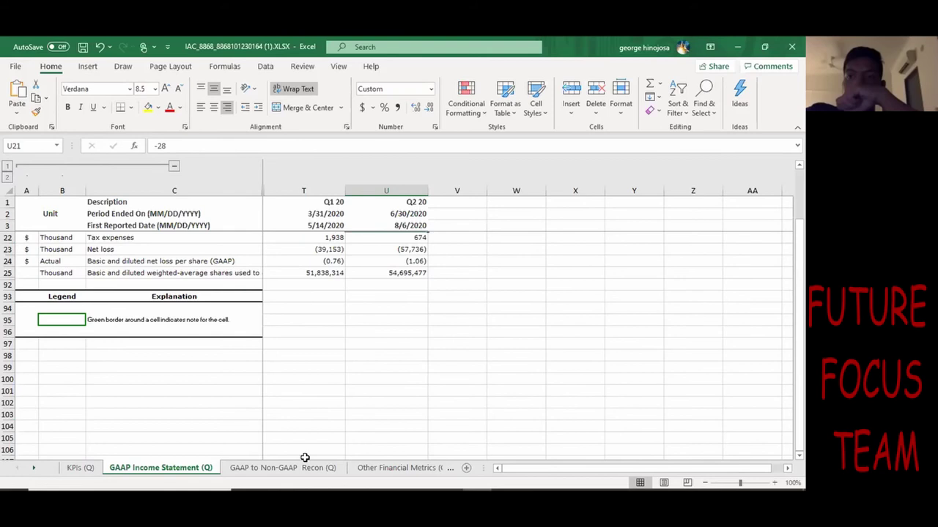
- On the Other Financial Metrics (Q) sheet, review Capital Expenditures, Depreciation through Q2 20, hedging gains and Change in Deferred Revenue
left_click(386, 468)
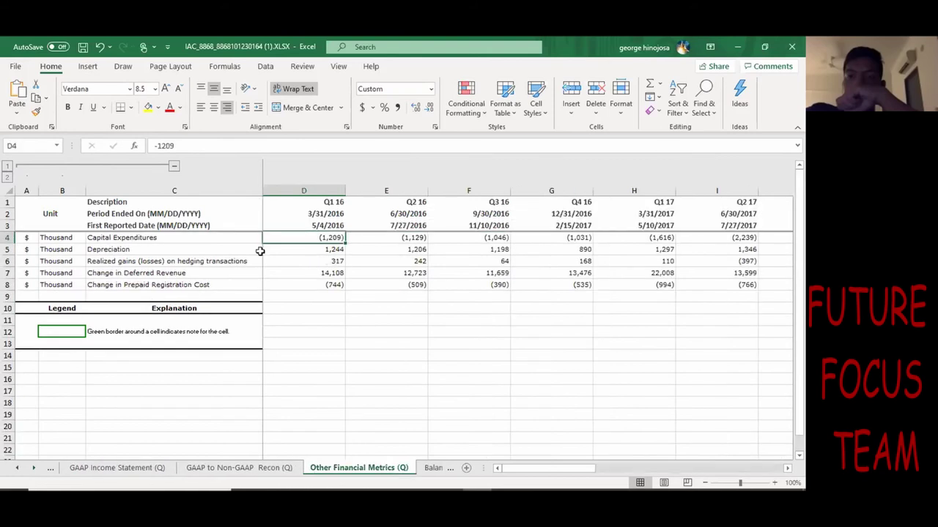
left_click_drag(189, 238, 204, 249)
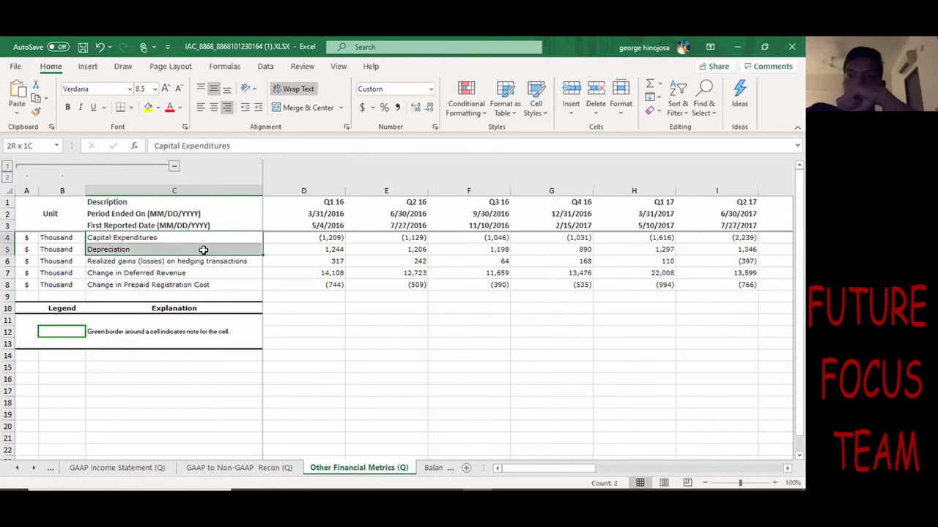
left_click(265, 247)
key("Left")
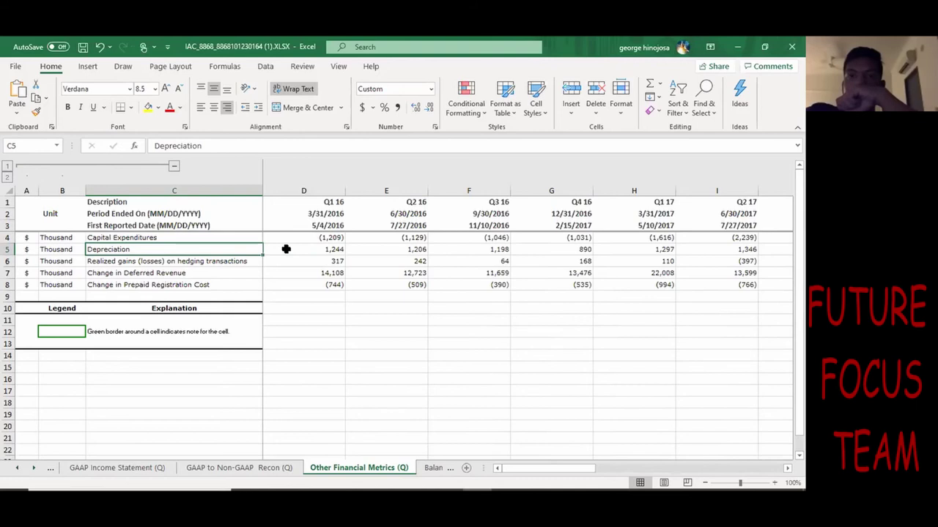
left_click_drag(286, 249, 677, 250)
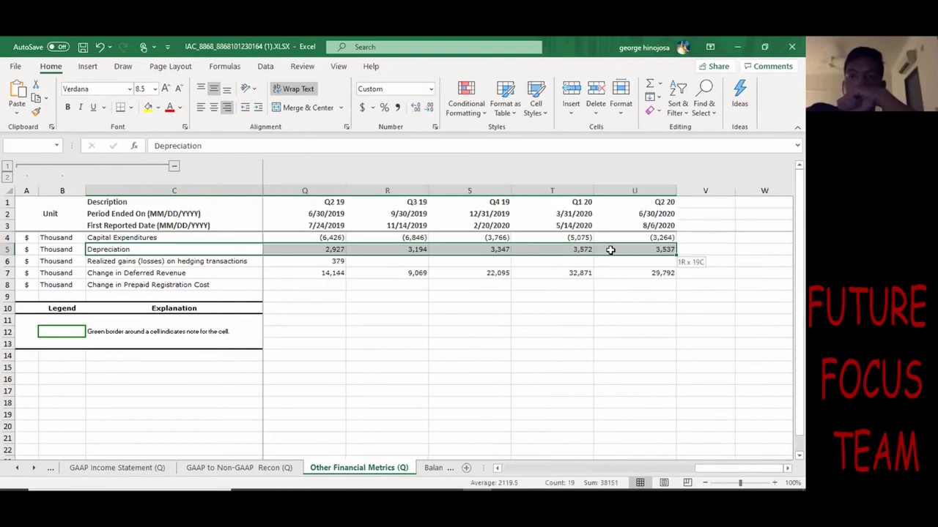
left_click(184, 261)
left_click(183, 272)
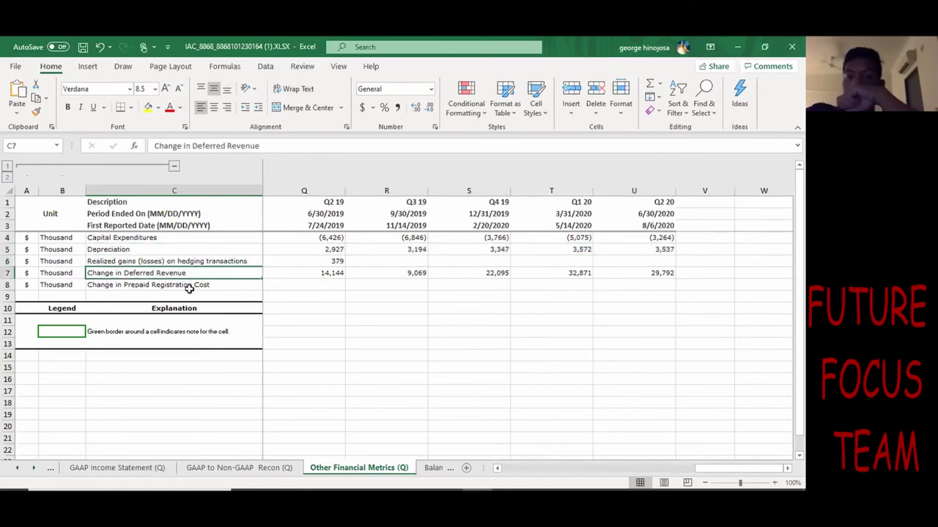
- Glance at the Balance Sheet (Q), then look through the operating activities on the Cash Flow Statement (Q) sheet, including Amortization
left_click(432, 468)
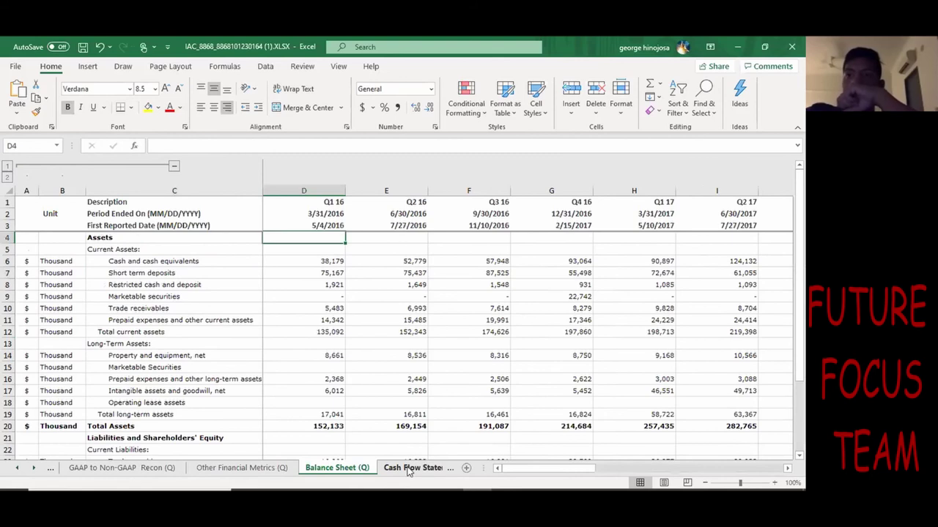
left_click(409, 469)
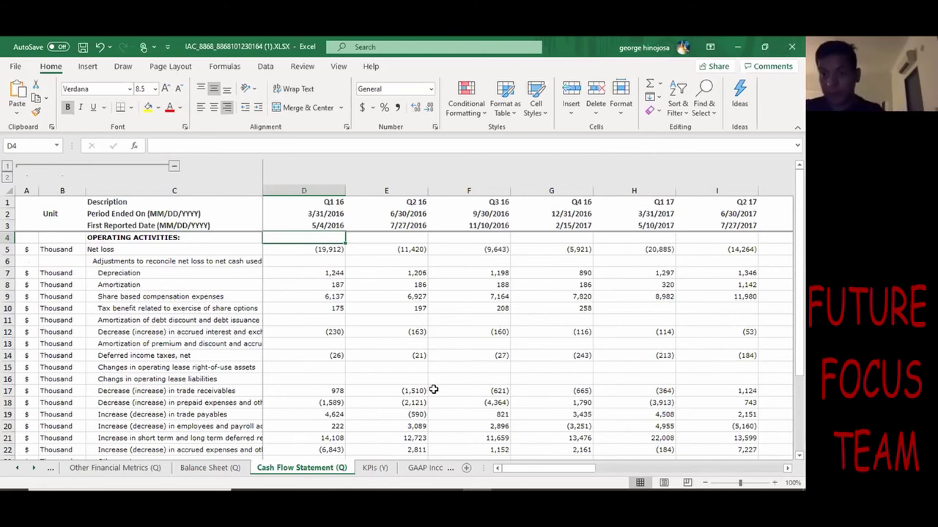
scroll(252, 438, "down", 2)
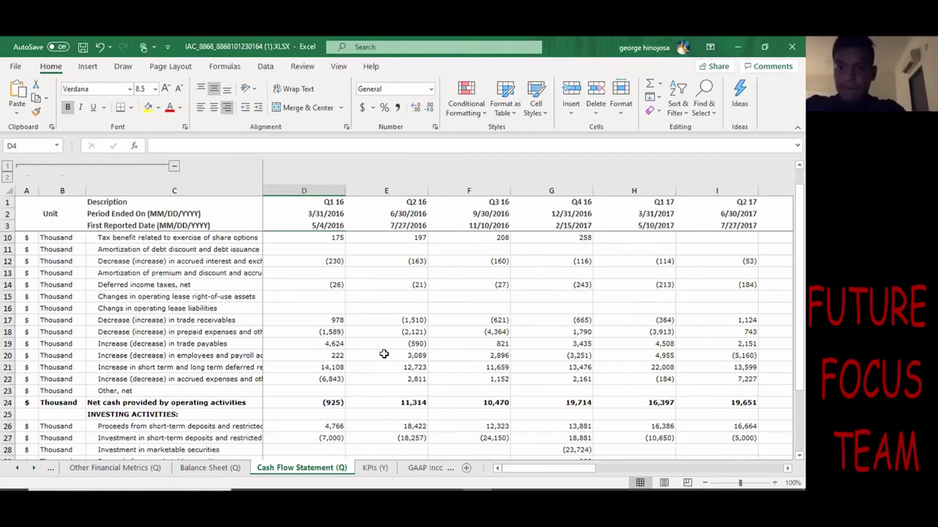
scroll(395, 368, "down", 1)
scroll(395, 368, "up", 3)
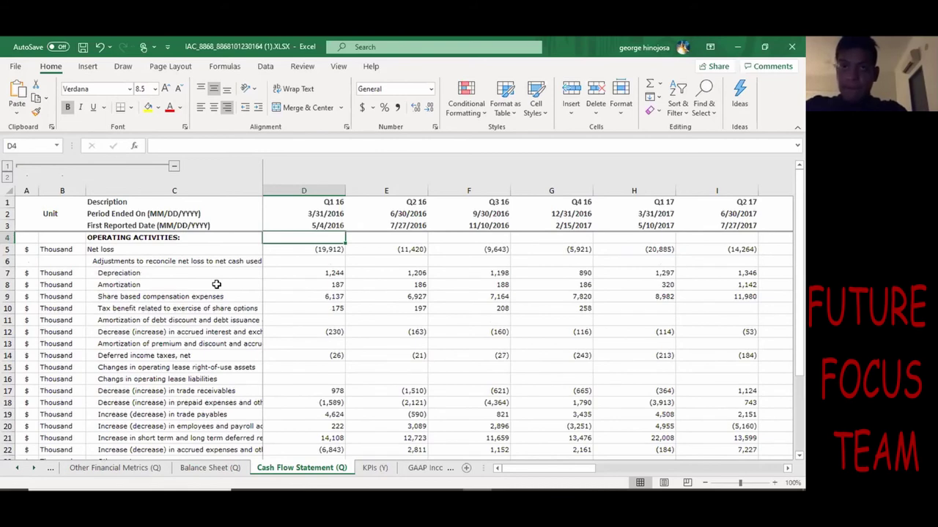
left_click(179, 284)
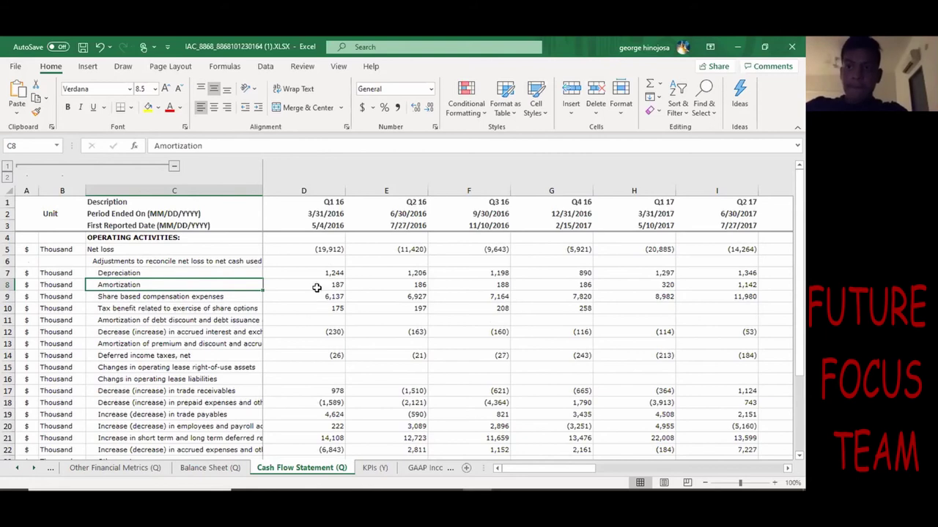
- Hide the Q1 16 through Q4 19 columns on the Cash Flow Statement (Q) sheet
left_click(313, 191)
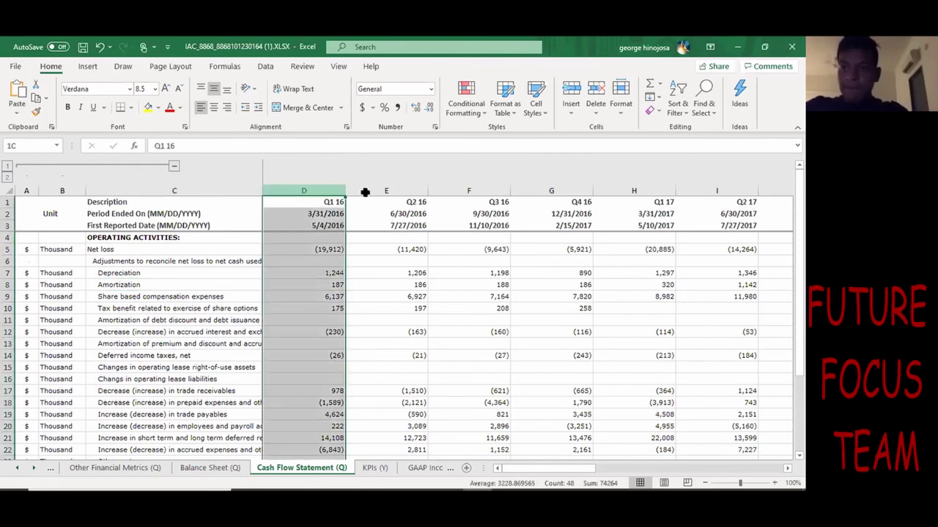
left_click_drag(365, 192, 626, 181)
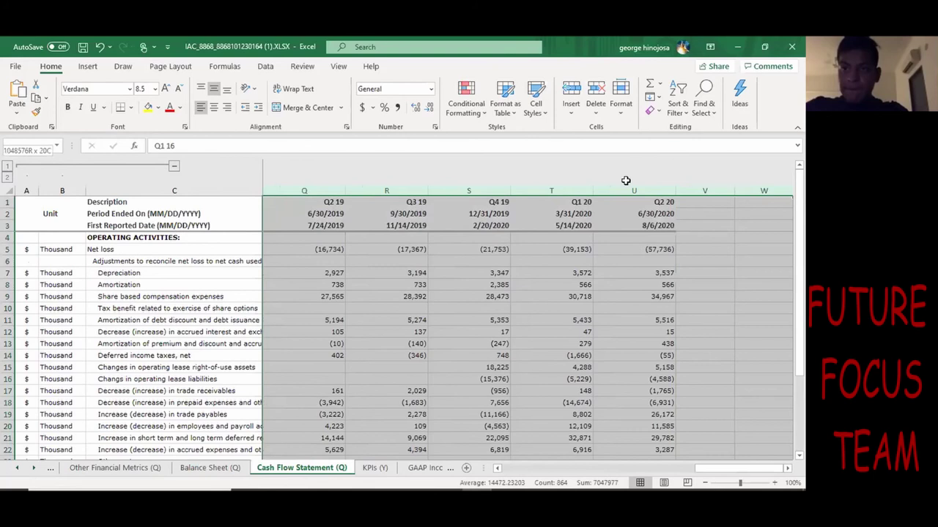
left_click_drag(465, 183, 465, 184)
right_click(467, 191)
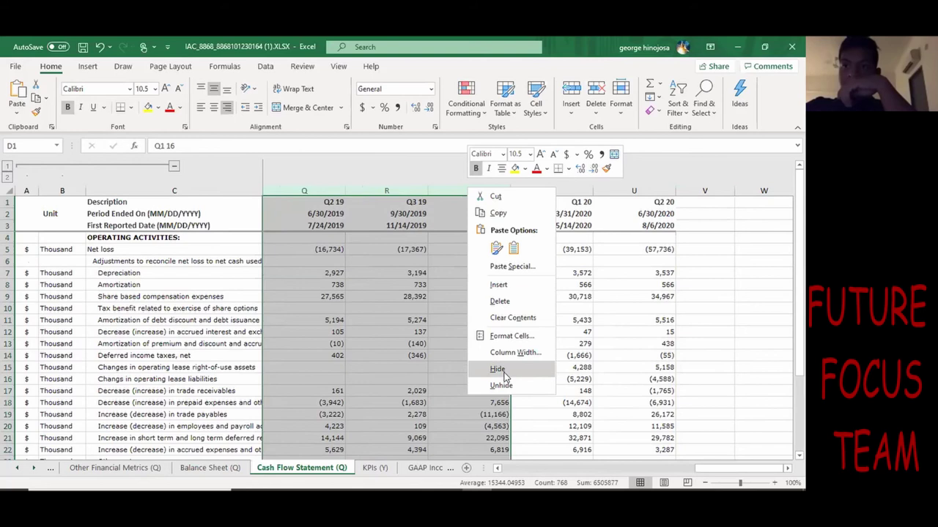
left_click(504, 372)
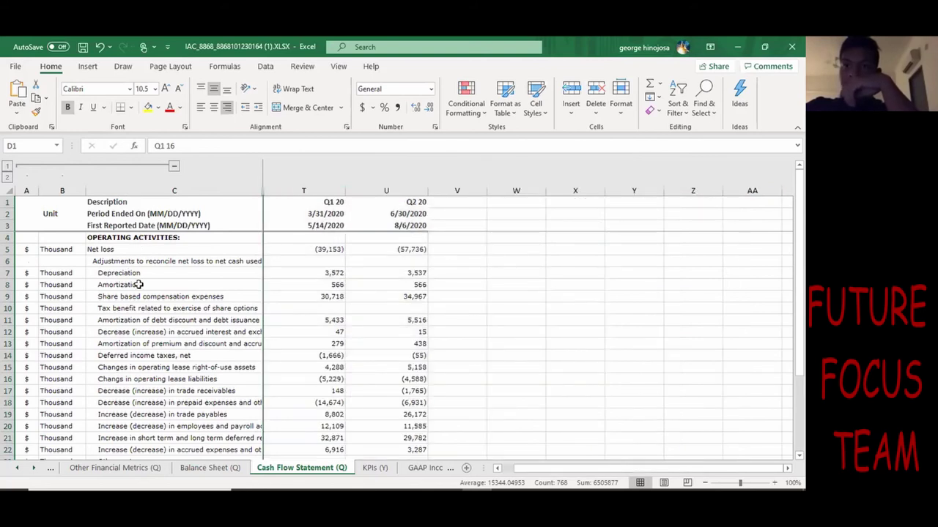
- Compare the Q1 20 and Q2 20 values for Amortization, Depreciation and Net loss in the cash flow statement
left_click(253, 284)
left_click_drag(253, 283, 354, 288)
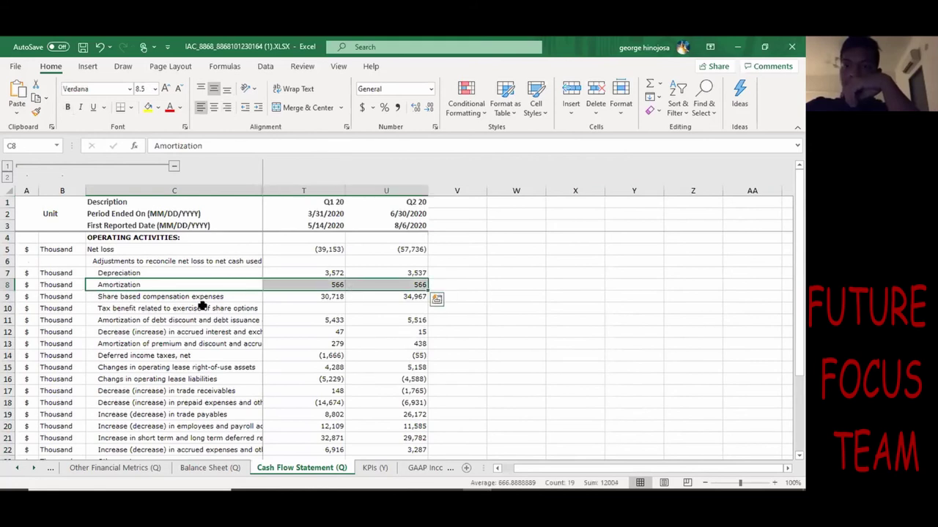
left_click(315, 282)
left_click(389, 283)
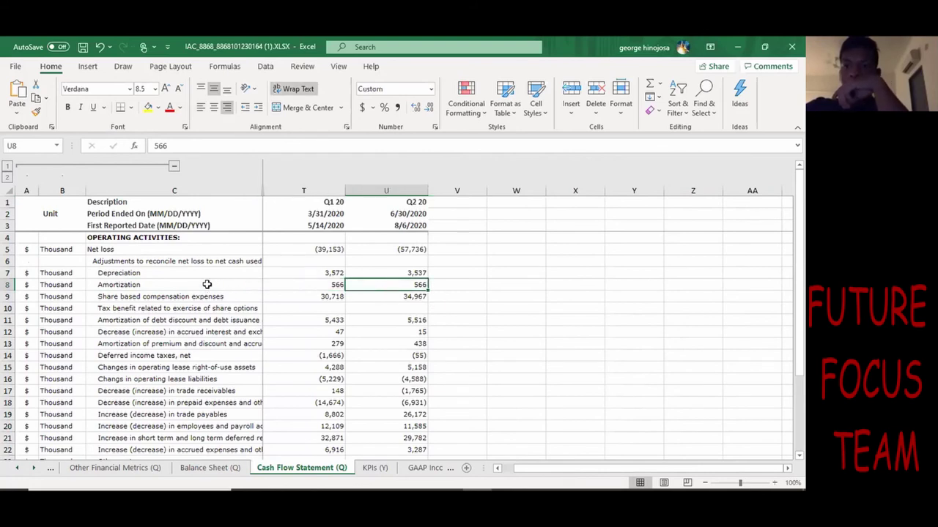
left_click(327, 272)
left_click(388, 274)
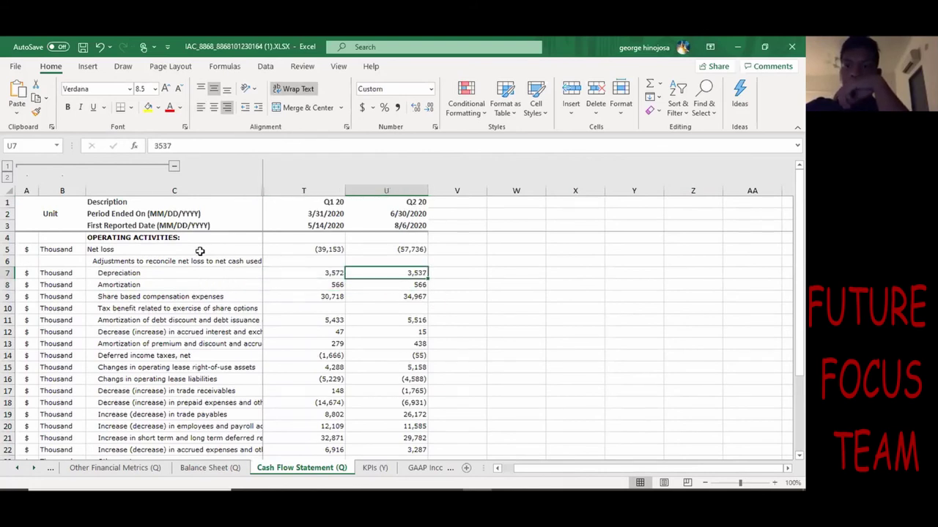
left_click(315, 249)
left_click(380, 248)
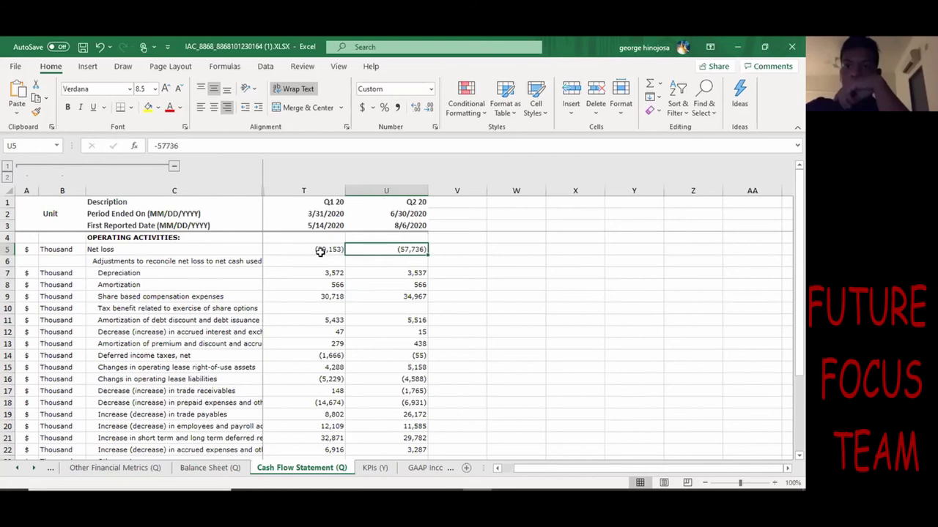
- Review both 2020 quarters' net cash totals for operating, investing and financing activities, down to the cash and cash equivalents lines
scroll(251, 333, "down", 1)
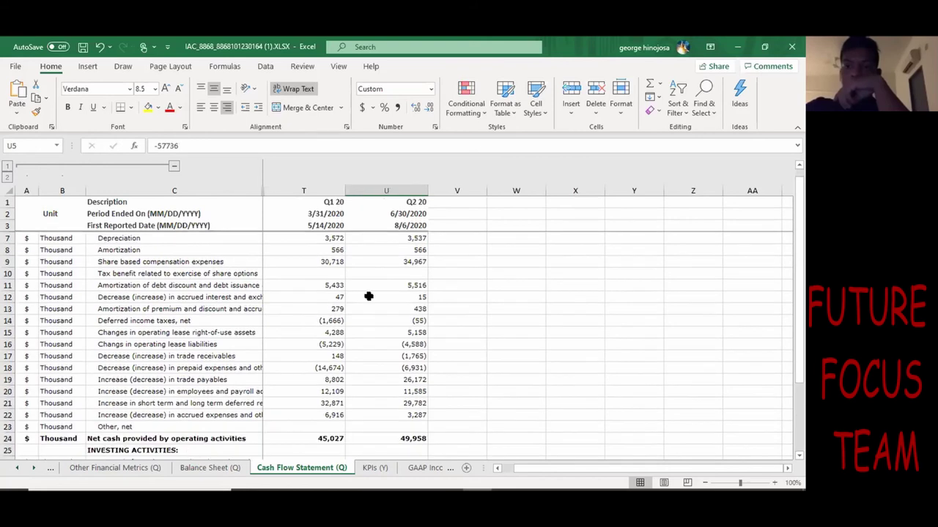
scroll(266, 338, "down", 3)
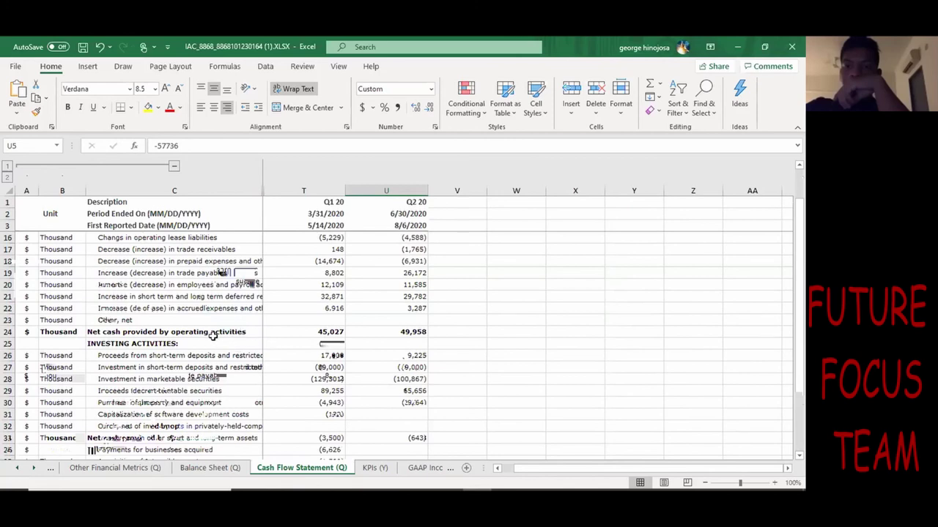
left_click_drag(301, 334, 406, 333)
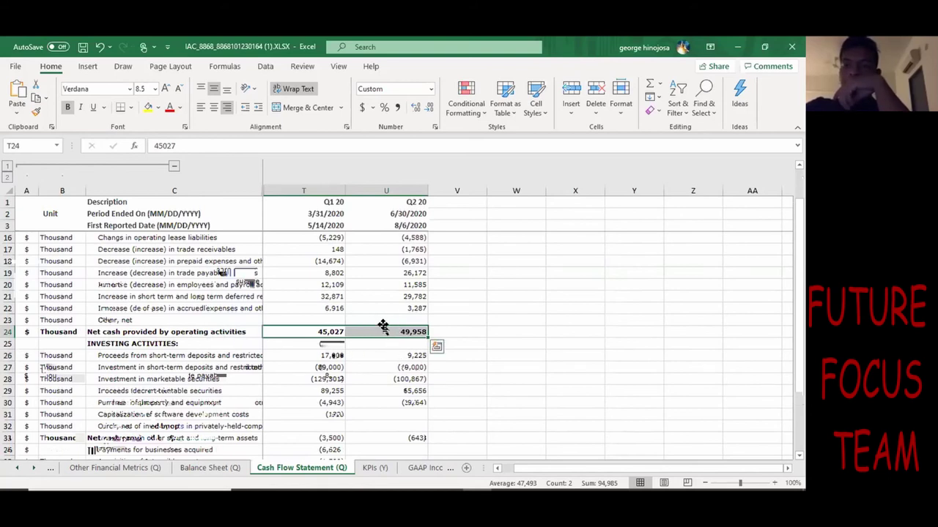
scroll(383, 322, "down", 4)
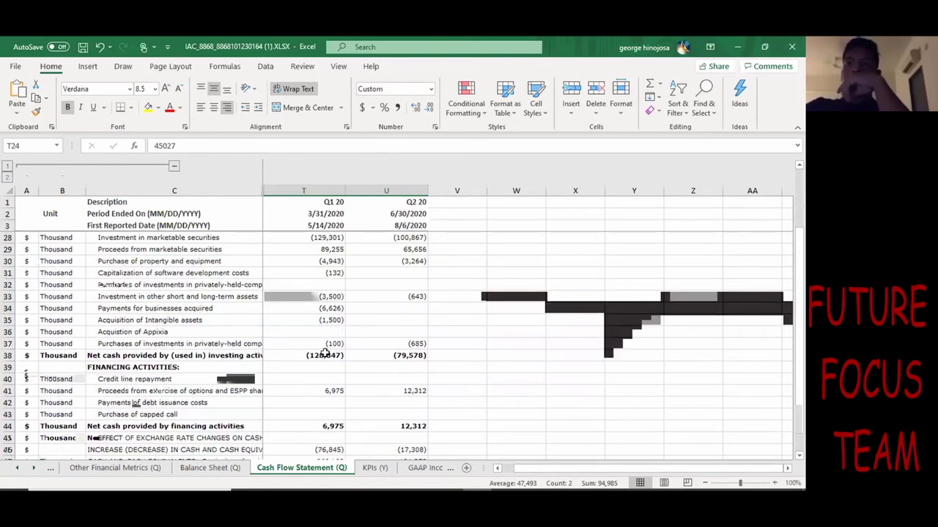
left_click_drag(315, 355, 406, 356)
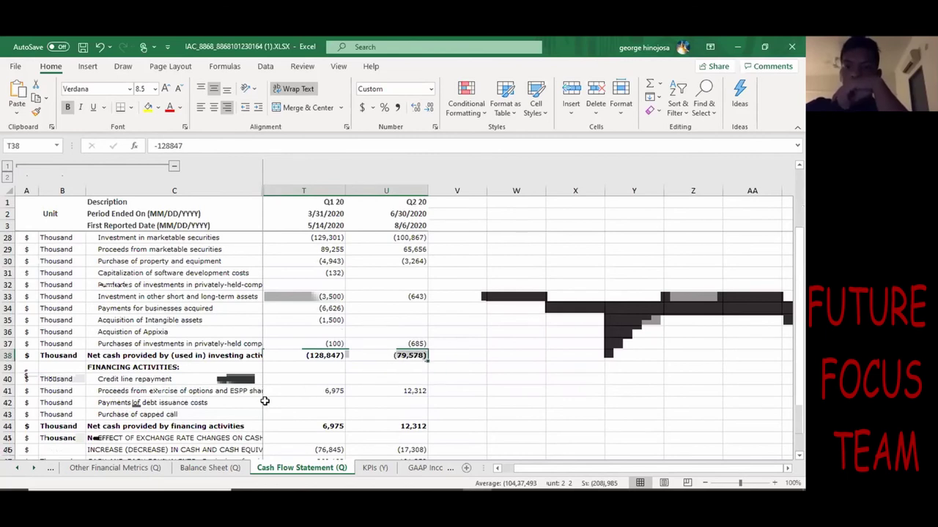
scroll(264, 402, "down", 1)
left_click_drag(326, 391, 367, 375)
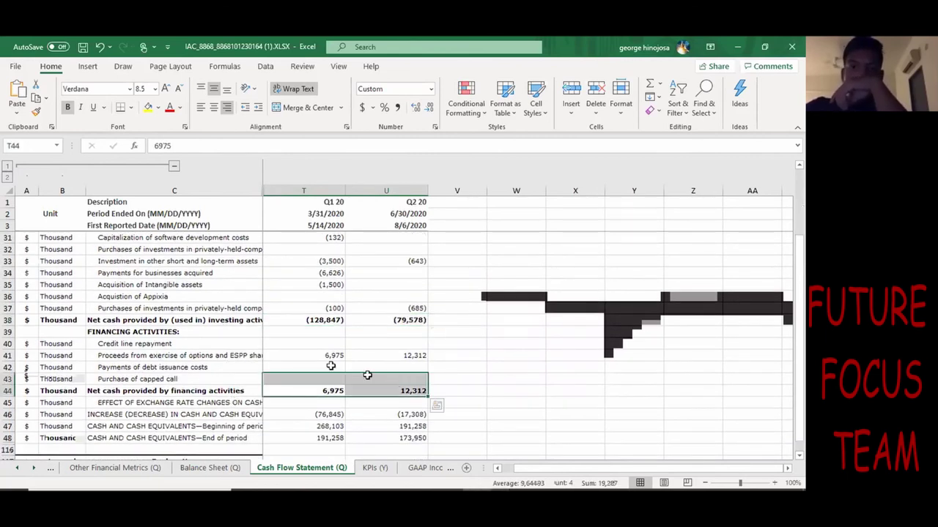
scroll(329, 354, "down", 6)
scroll(330, 354, "up", 4)
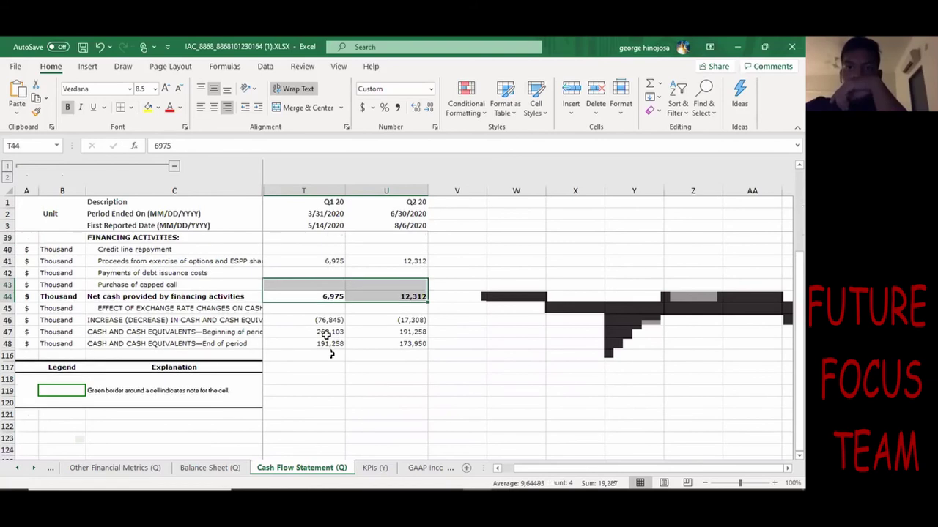
scroll(331, 354, "down", 1)
- Look through the annual sheets from KPIs (Y) to Other Financial Metrics (Y)
left_click(375, 468)
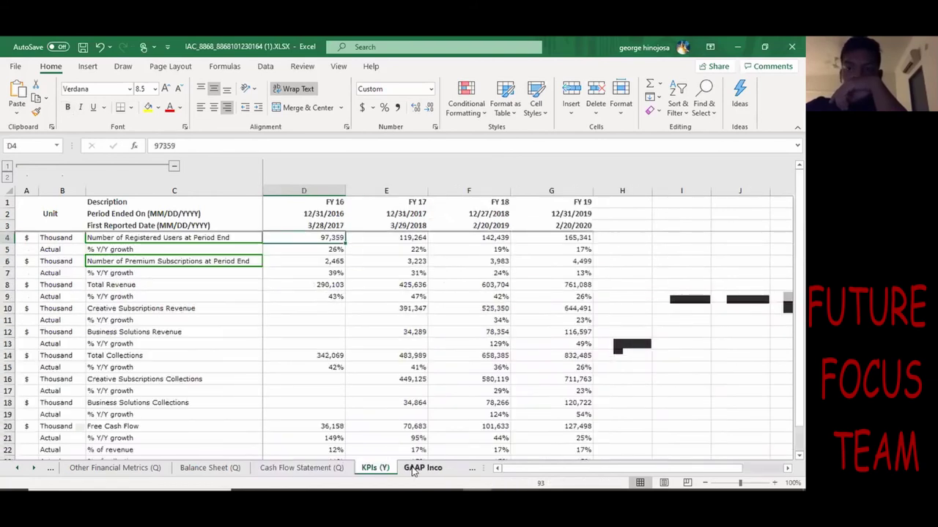
left_click(412, 467)
left_click(429, 467)
left_click(402, 467)
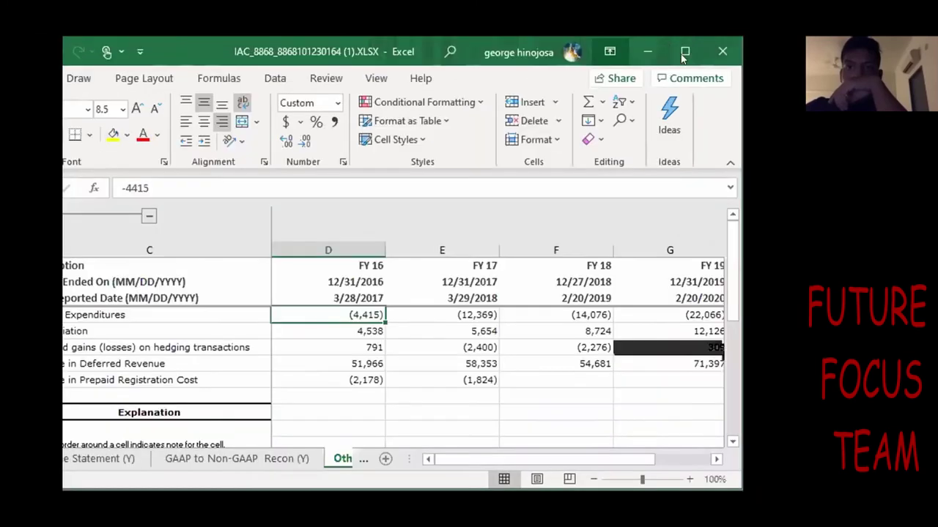
- Close the Excel workbook and, back in the browser, close the tesla stock Google search tab
left_click(791, 46)
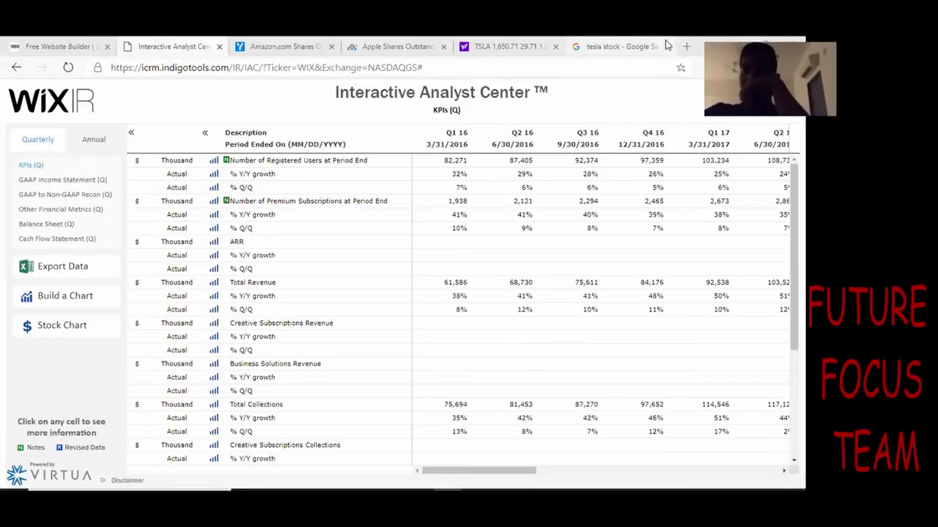
left_click(634, 46)
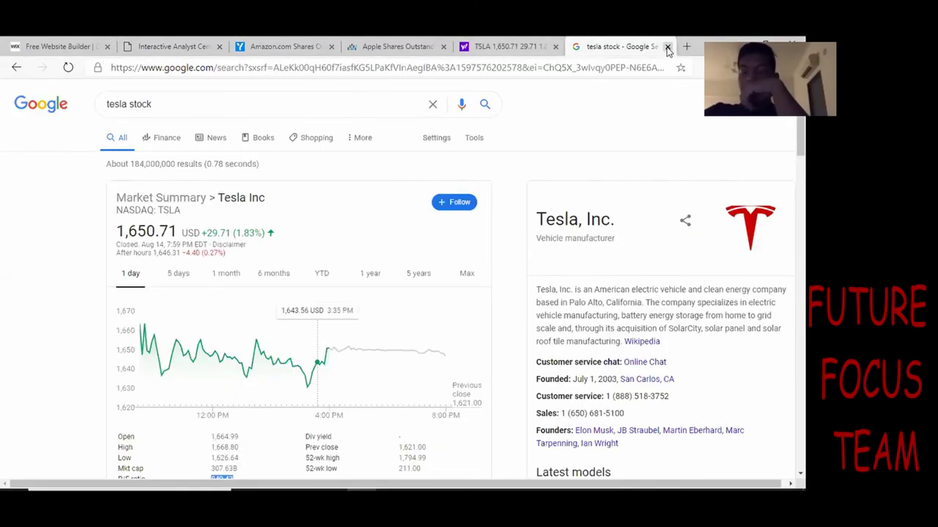
left_click(667, 46)
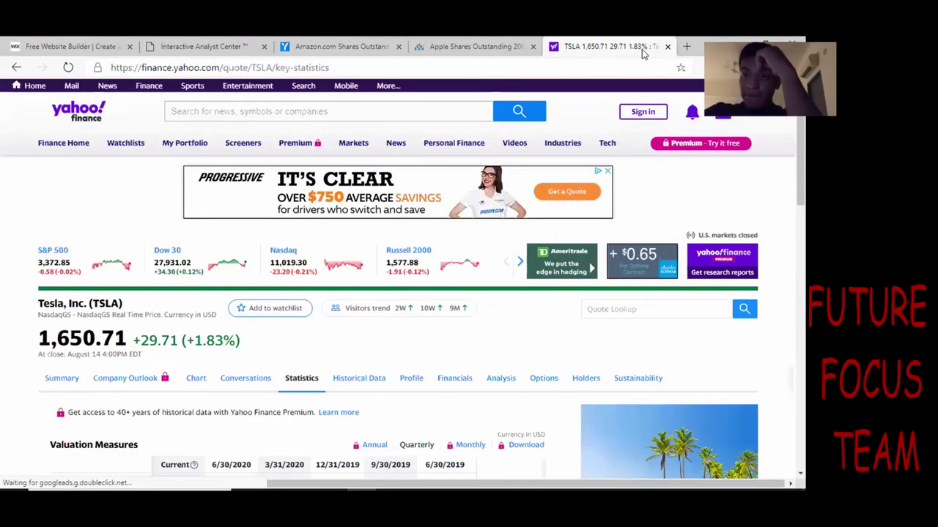
- Close the Tesla statistics, Apple shares outstanding, Amazon shares outstanding and Interactive Analyst Center tabs, keeping only the Wix tab
left_click(667, 46)
left_click(564, 46)
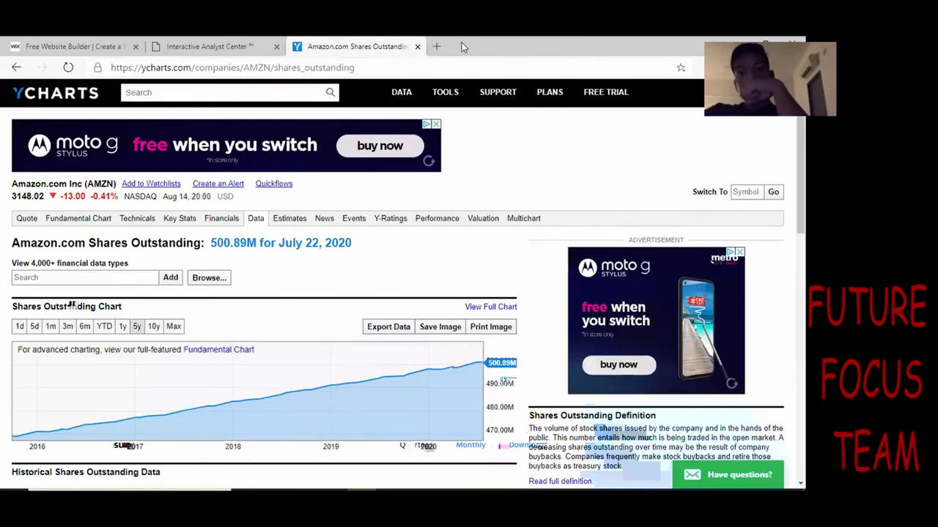
left_click(418, 47)
left_click(276, 47)
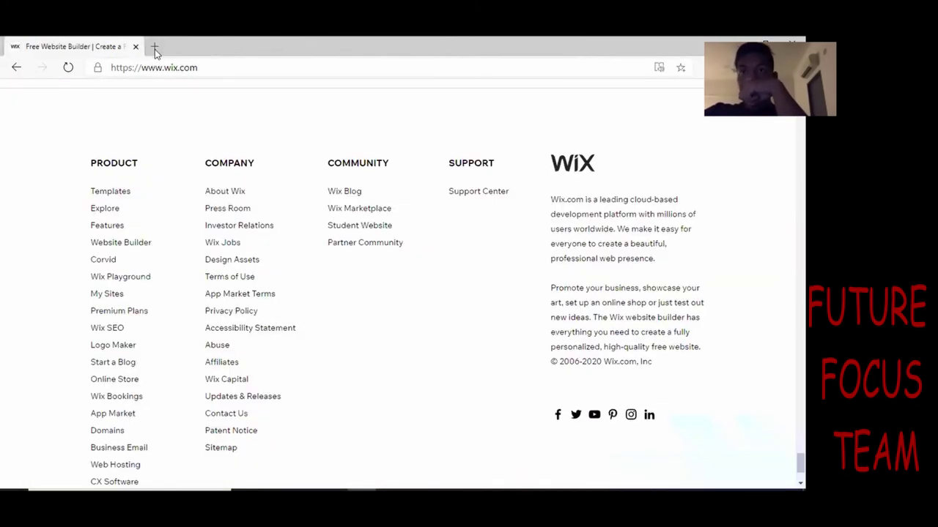
- Go to atandt.com in the remaining Wix tab
left_click(177, 69)
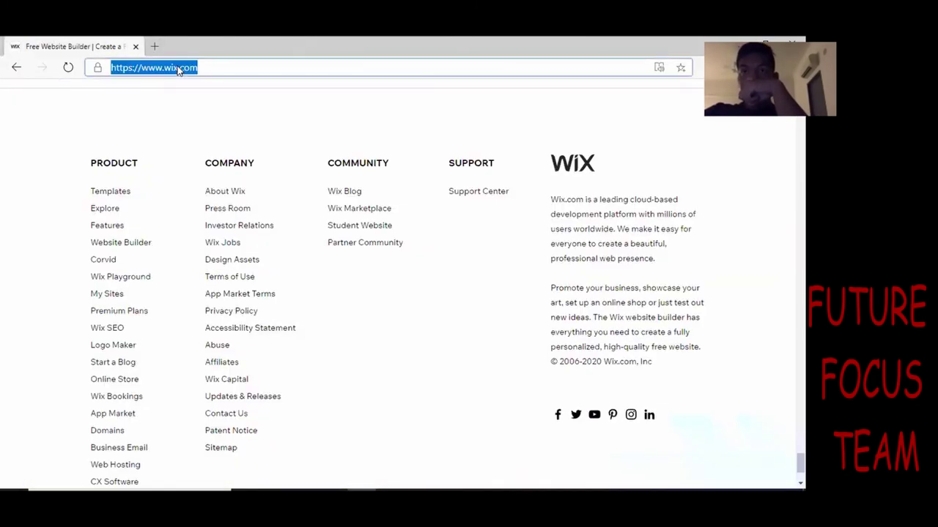
type("atandt")
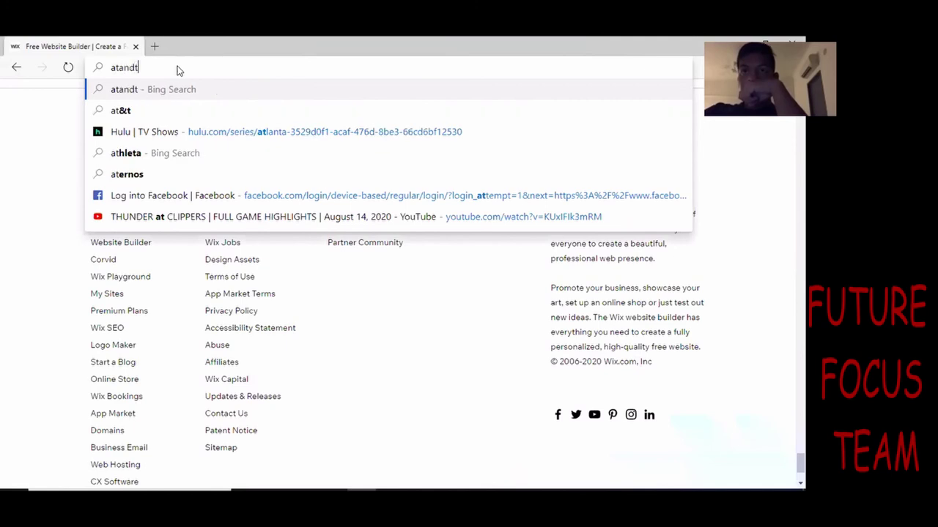
type(".com")
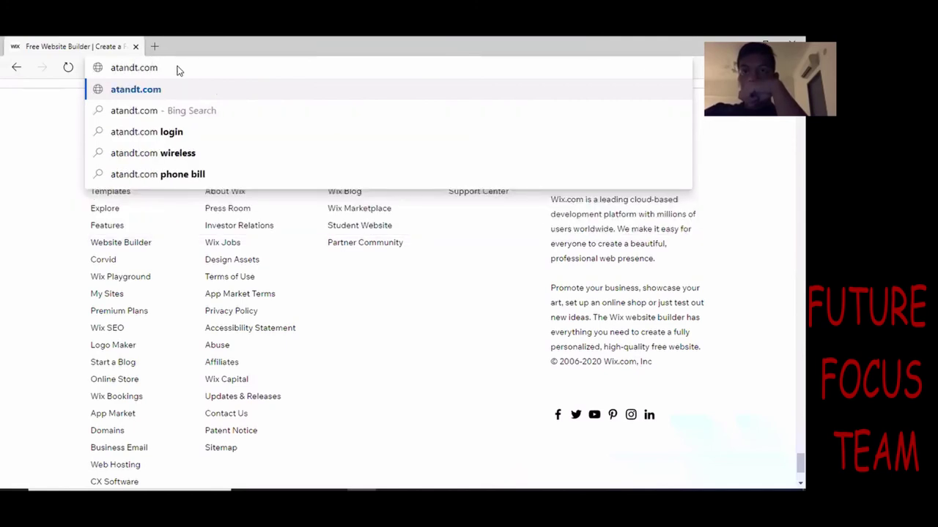
key("Return")
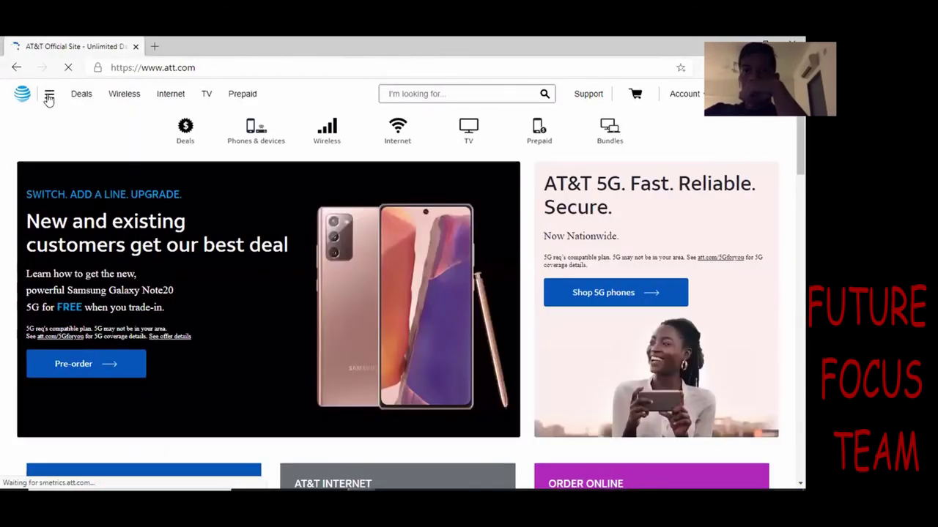
- Check the categories in the AT&T site navigation and expand the Business entries
left_click(49, 98)
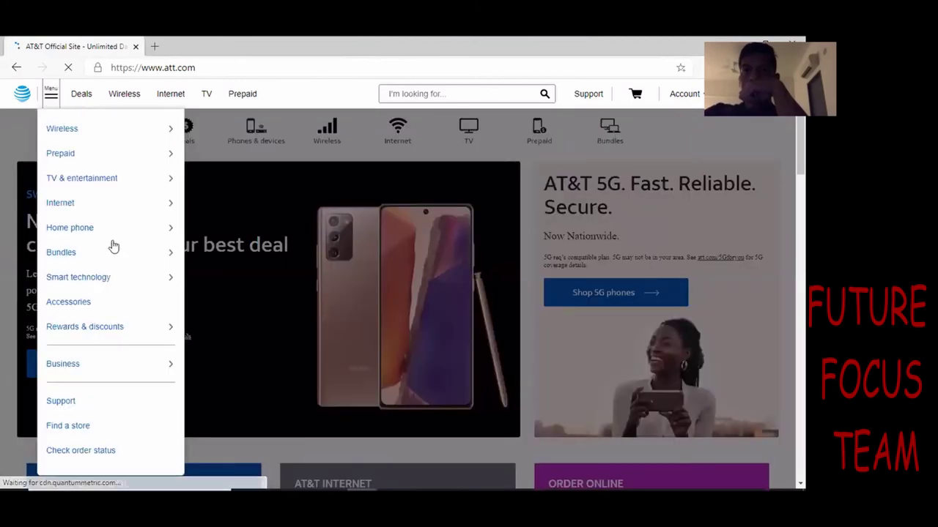
scroll(102, 251, "down", 3)
scroll(102, 251, "up", 3)
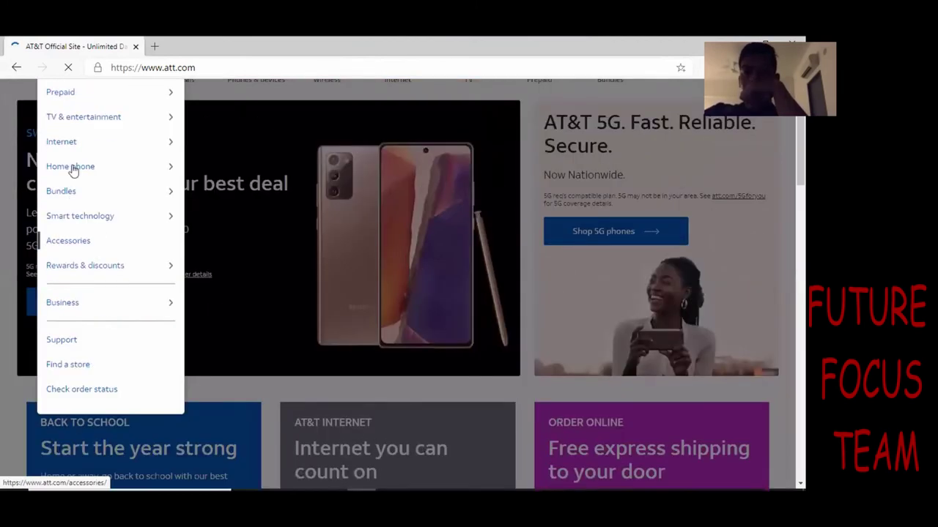
left_click(99, 309)
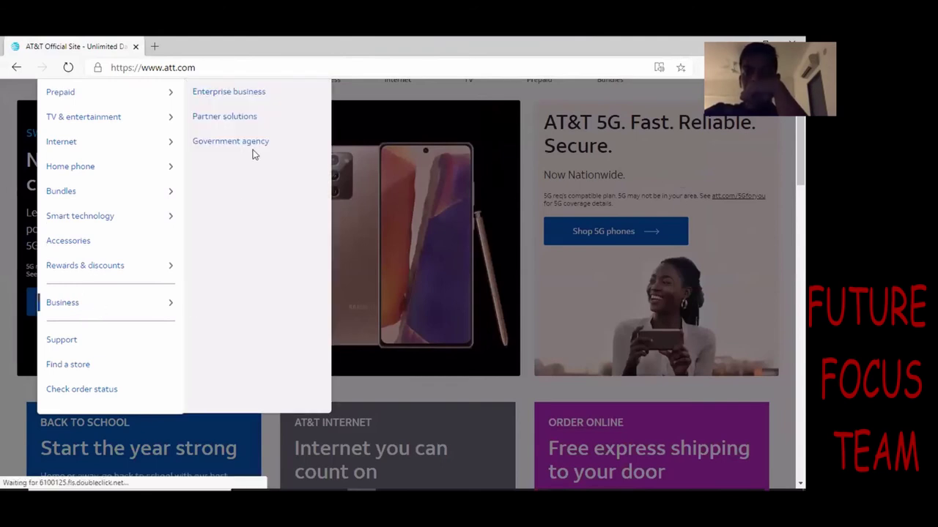
- Look through the AT&T homepage down to the "Looking for more?" and footer links for company information
scroll(637, 352, "down", 10)
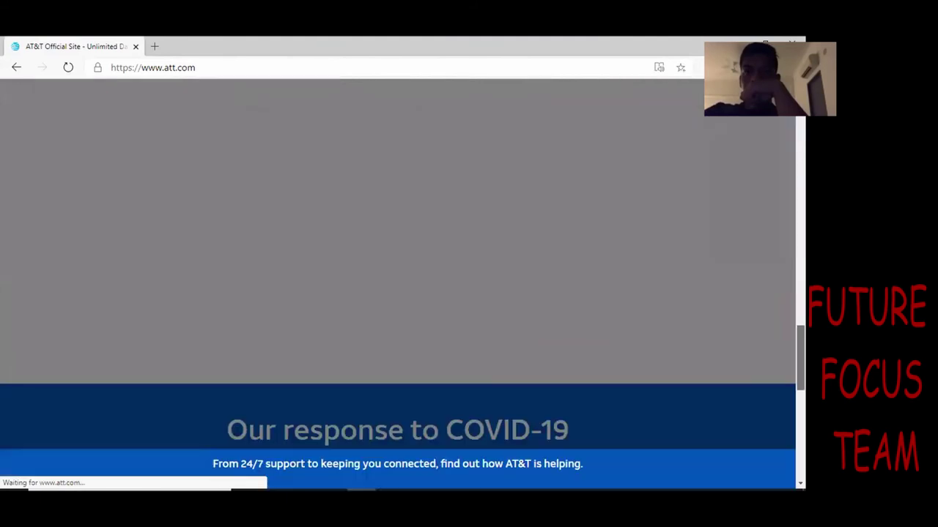
scroll(637, 352, "up", 5)
scroll(517, 293, "down", 1)
scroll(393, 425, "down", 3)
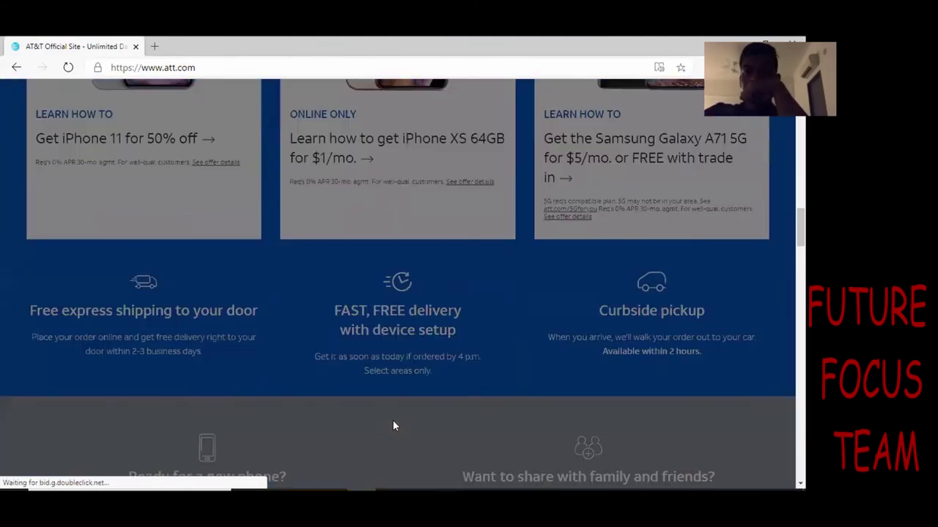
scroll(356, 371, "down", 5)
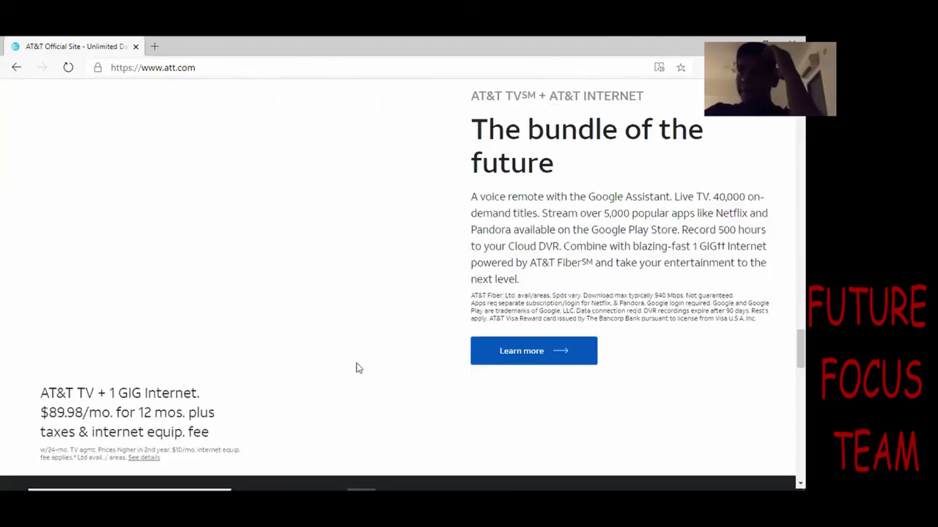
scroll(400, 355, "down", 5)
scroll(401, 355, "down", 5)
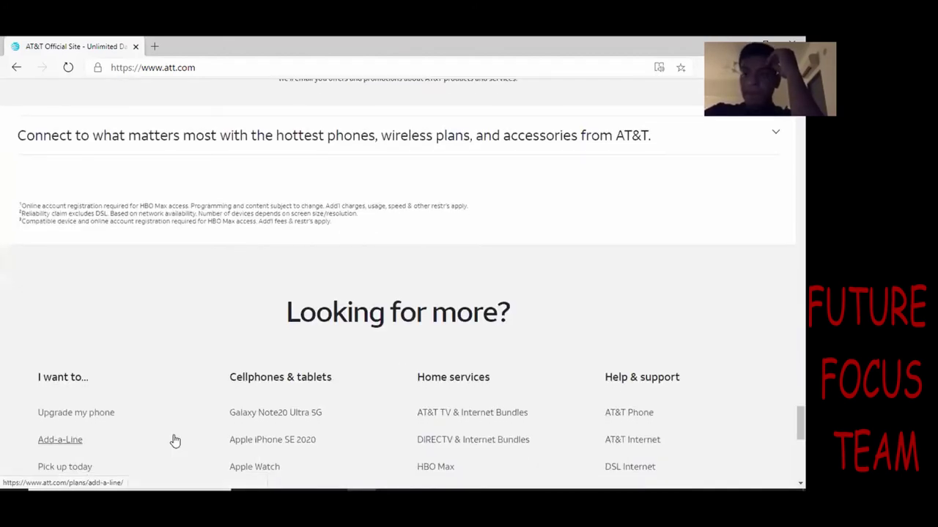
scroll(139, 442, "down", 5)
scroll(86, 313, "down", 1)
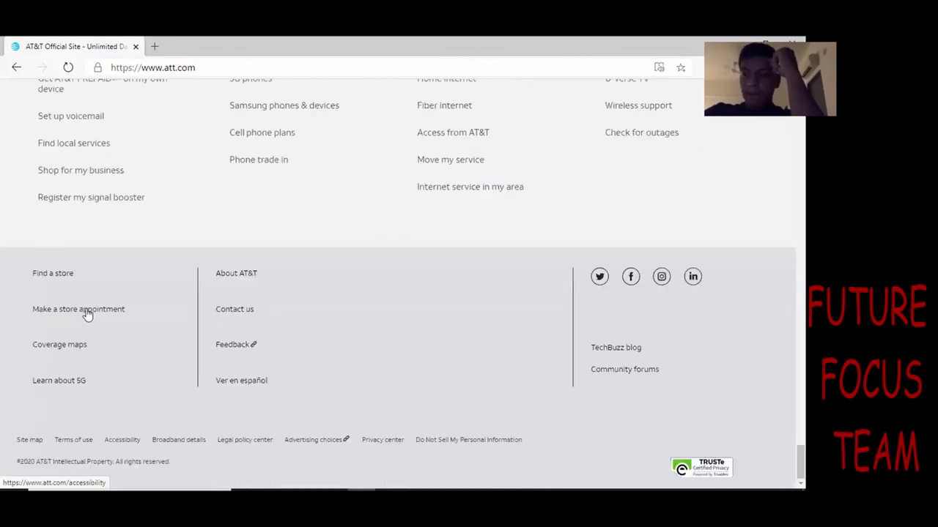
scroll(127, 387, "up", 1)
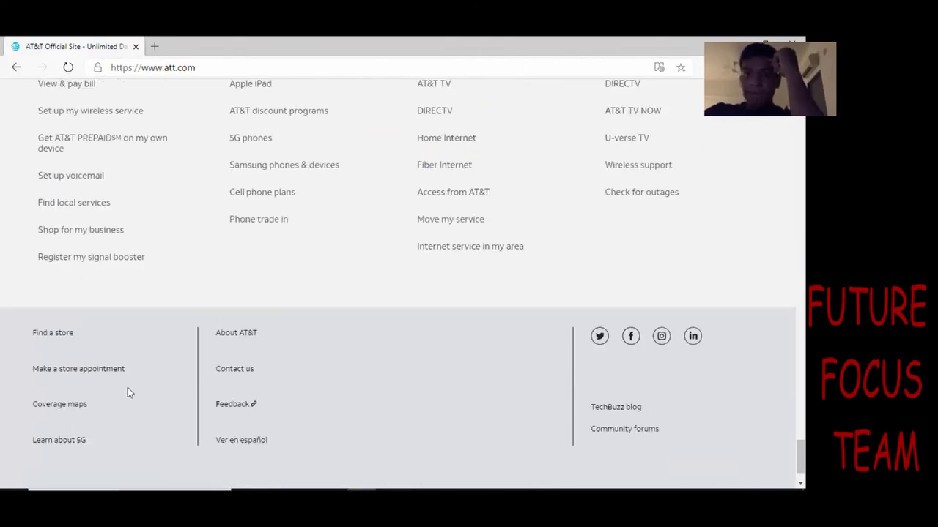
scroll(117, 341, "up", 1)
scroll(68, 276, "up", 1)
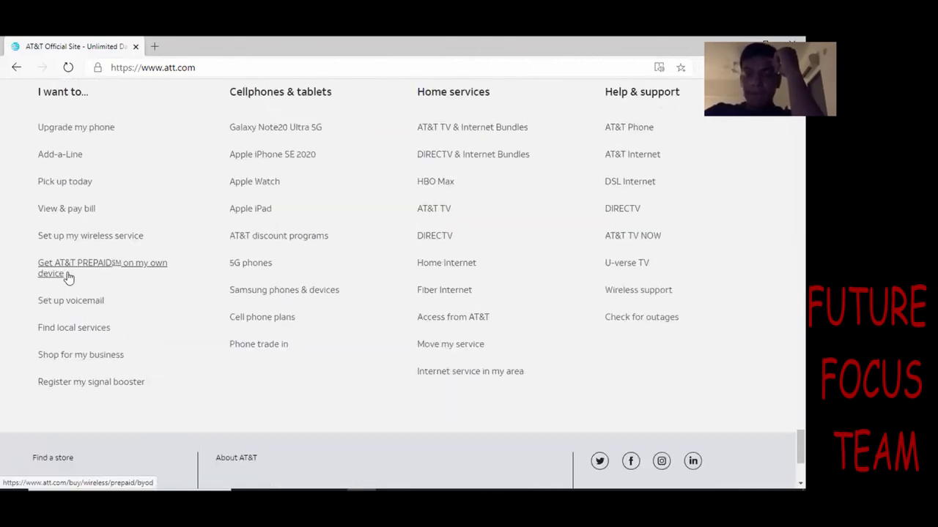